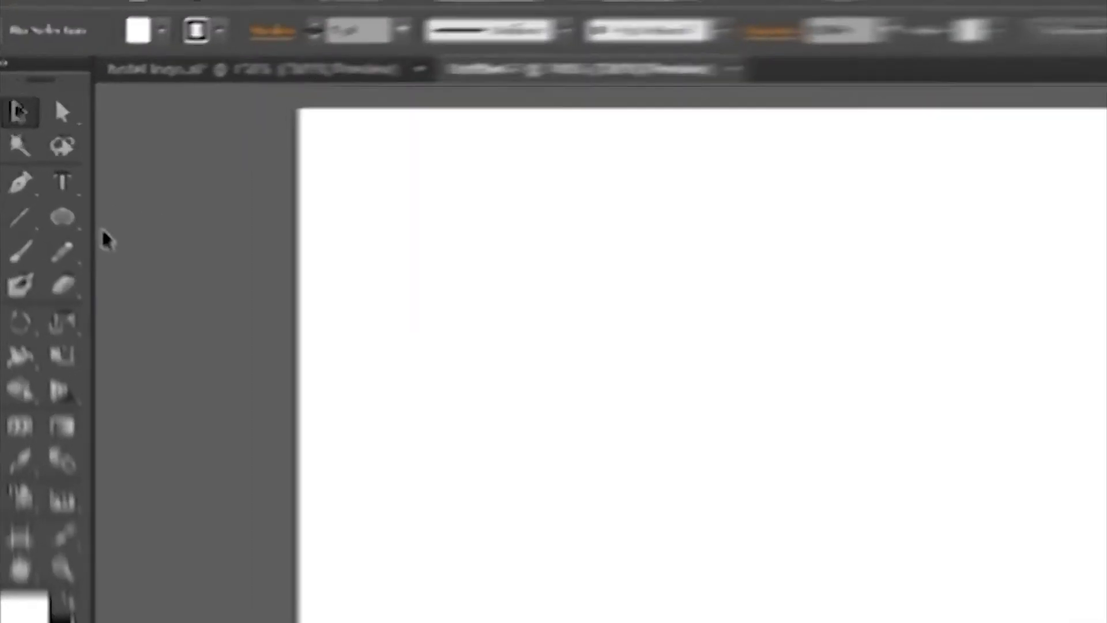
- Create a 100 pt by 100 pt circle with the Ellipse tool and move it to the upper middle of the artboard
click(59, 223)
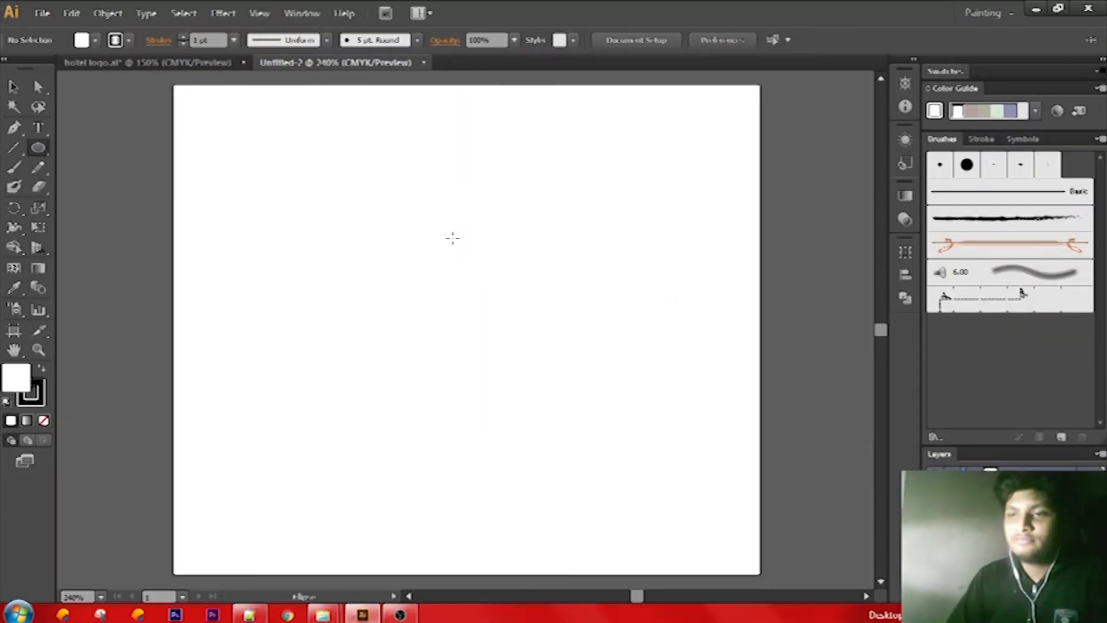
click(453, 238)
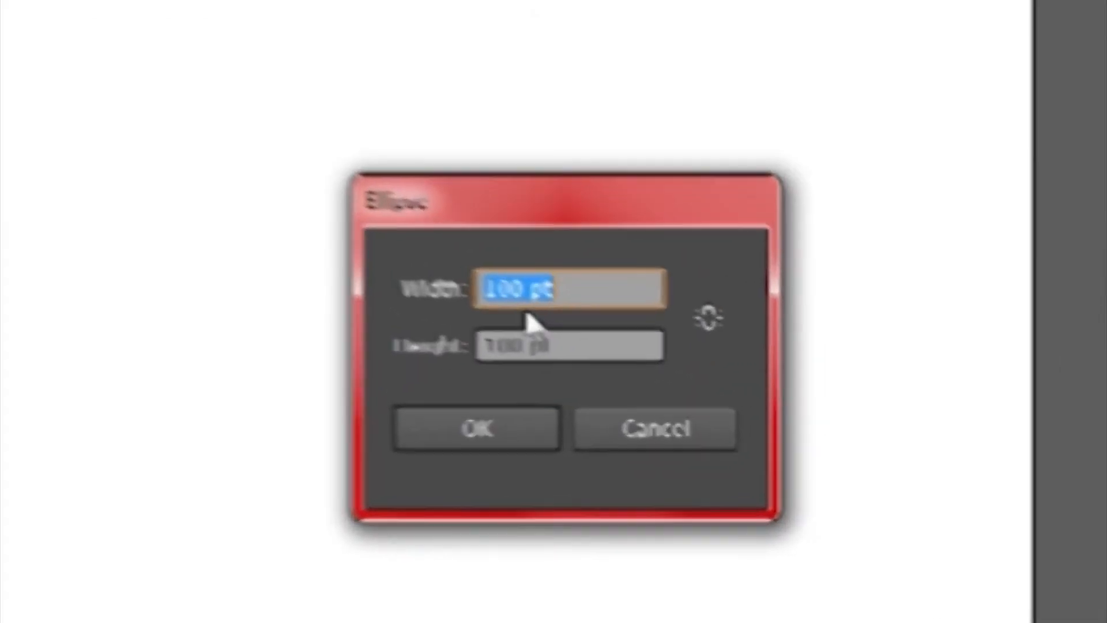
click(522, 284)
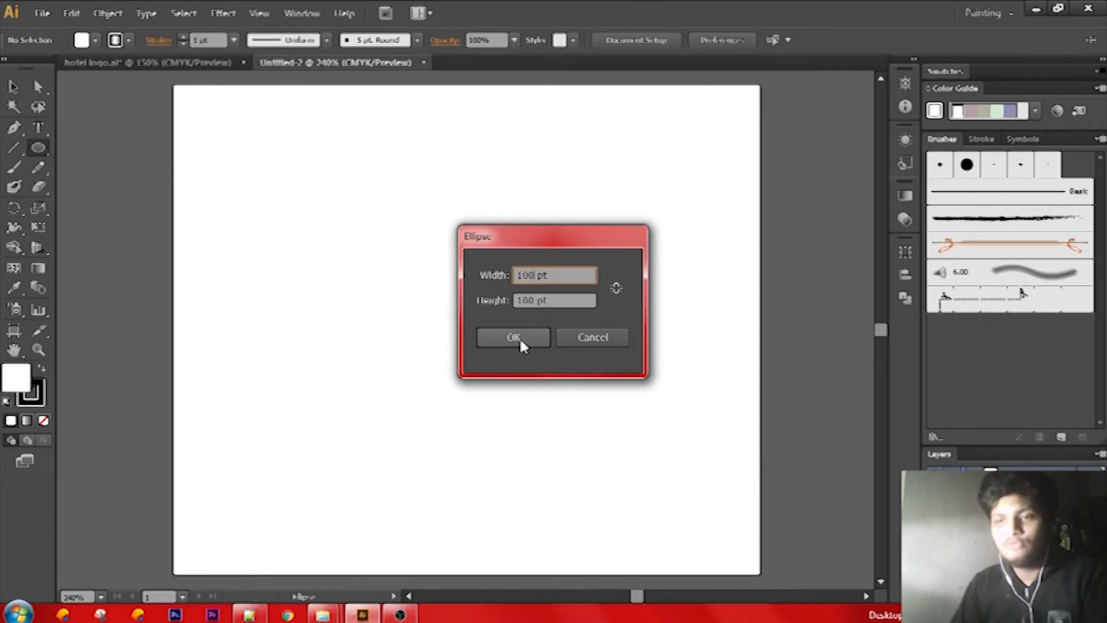
click(519, 337)
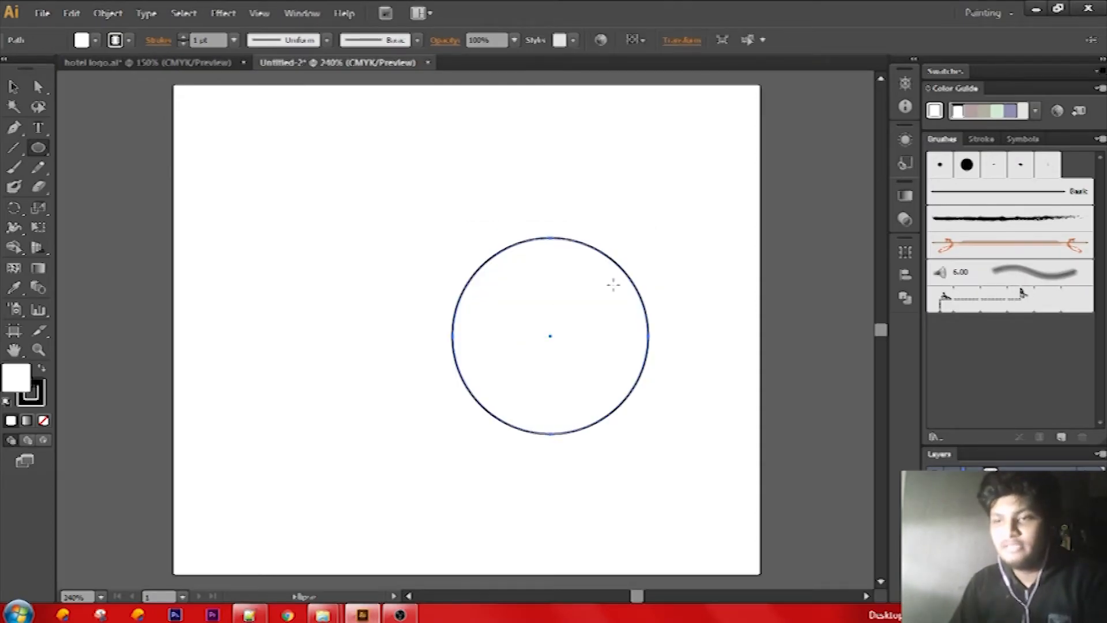
drag(620, 271, 527, 163)
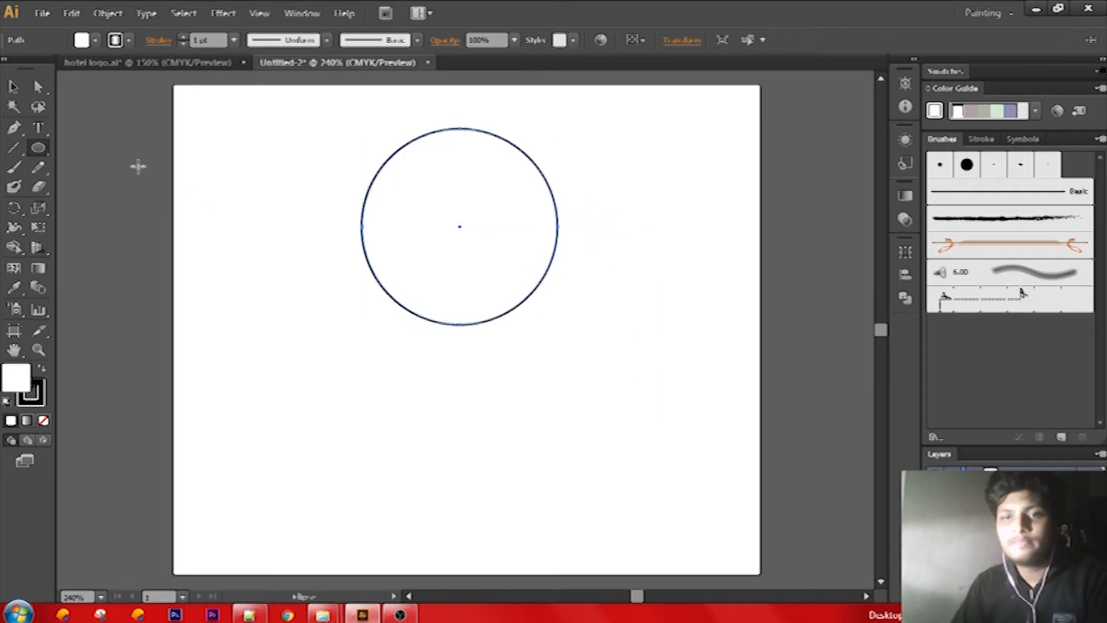
- Fill the circle with red and remove its stroke
click(95, 41)
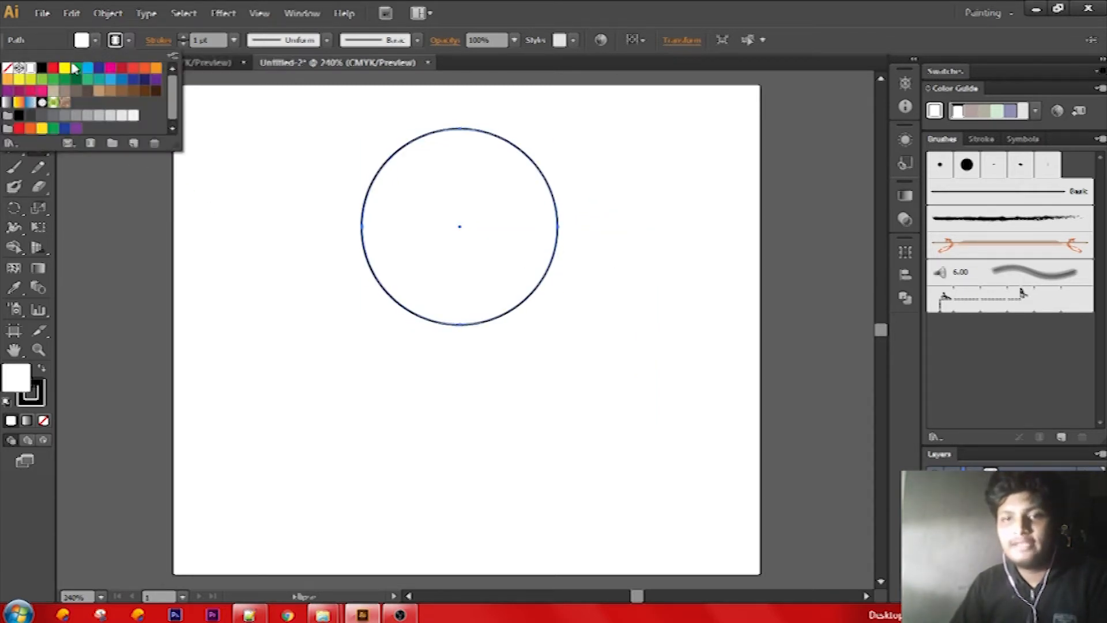
click(53, 68)
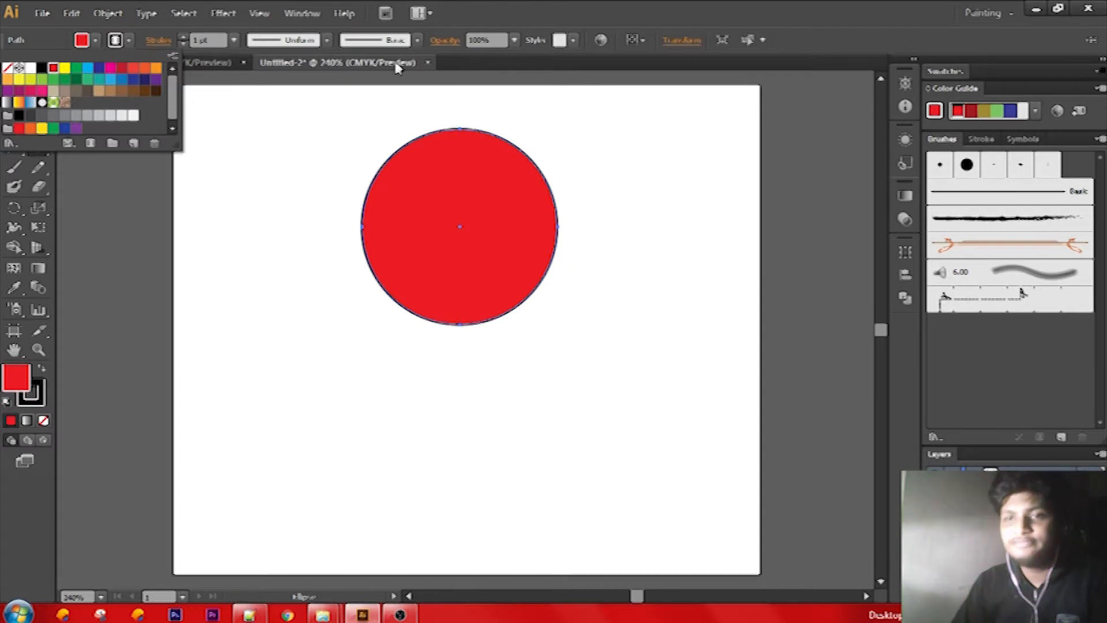
click(129, 42)
click(129, 40)
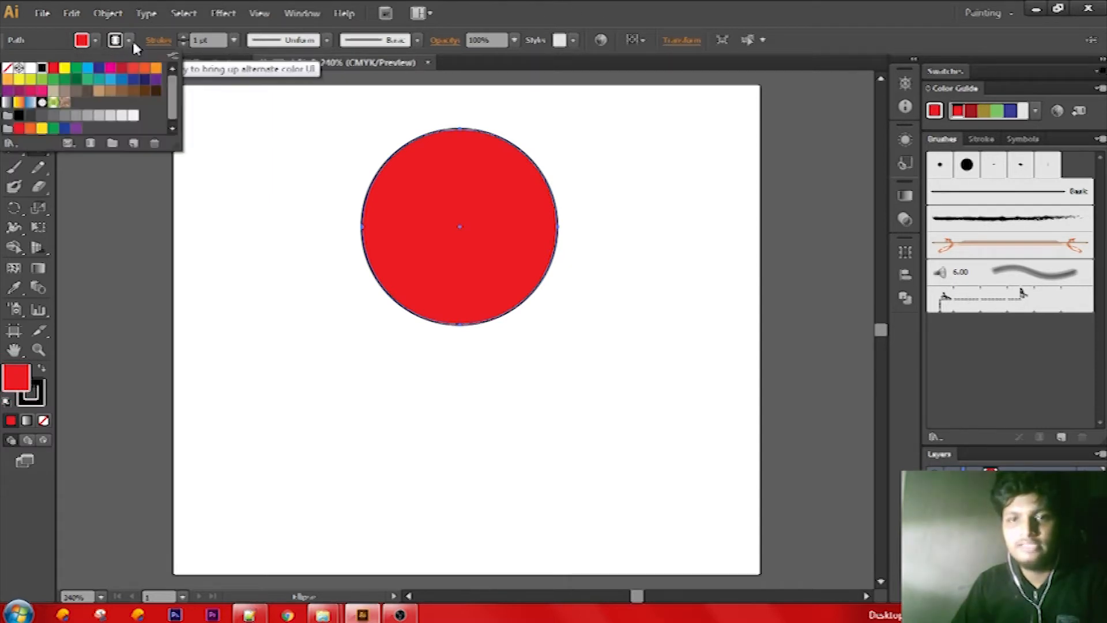
click(7, 69)
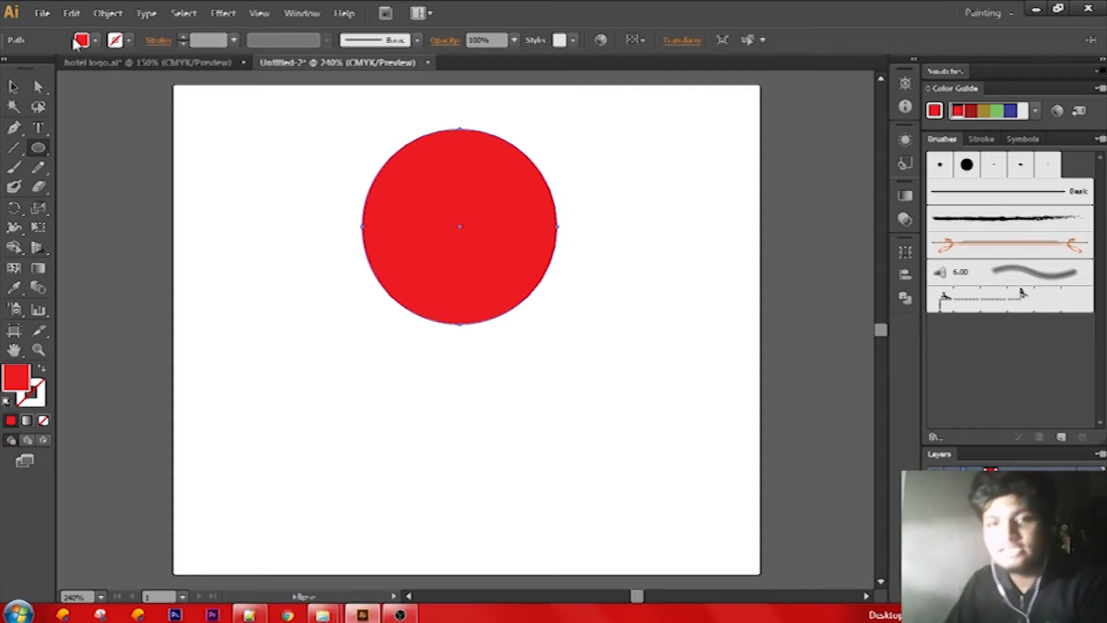
- Pull the circle's bottom anchor point straight down to about Y 185.5 pt and convert it to a corner, forming a pin
click(38, 148)
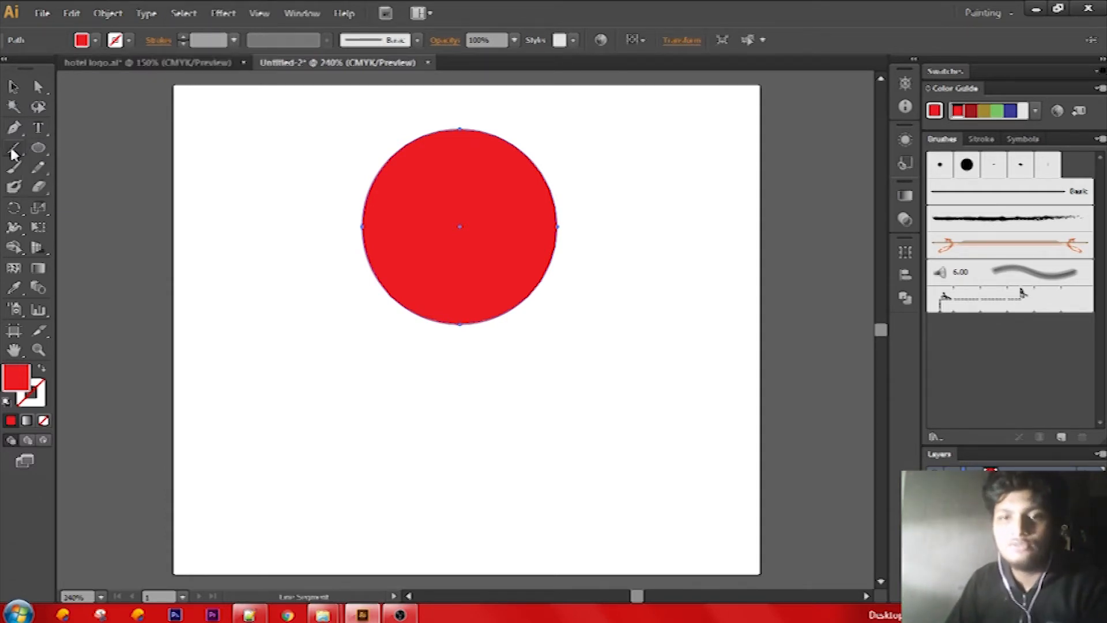
click(37, 171)
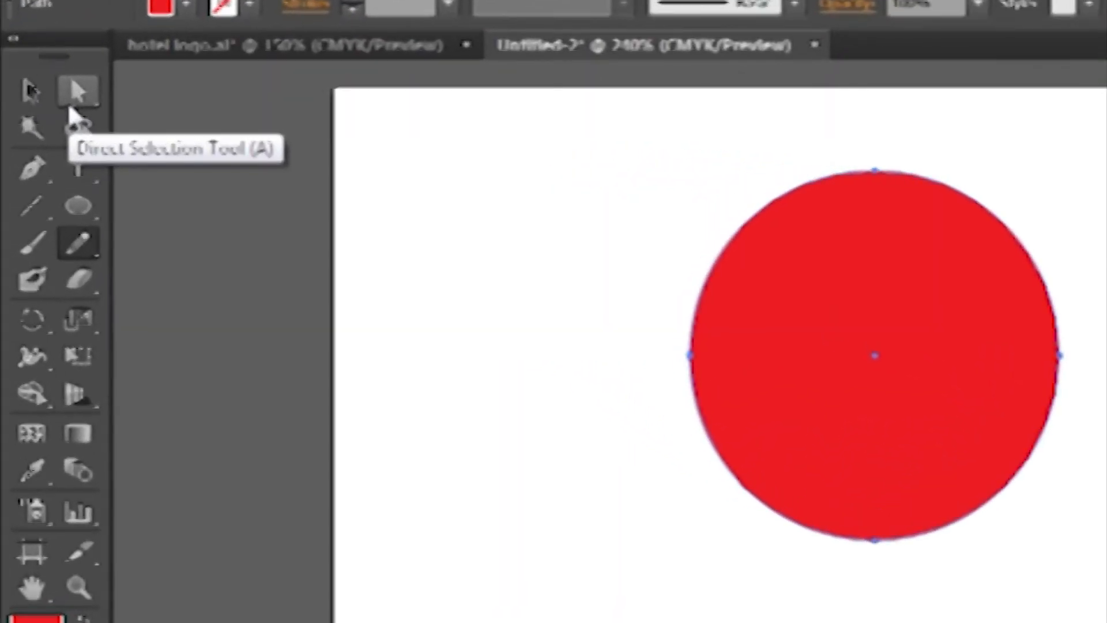
click(70, 107)
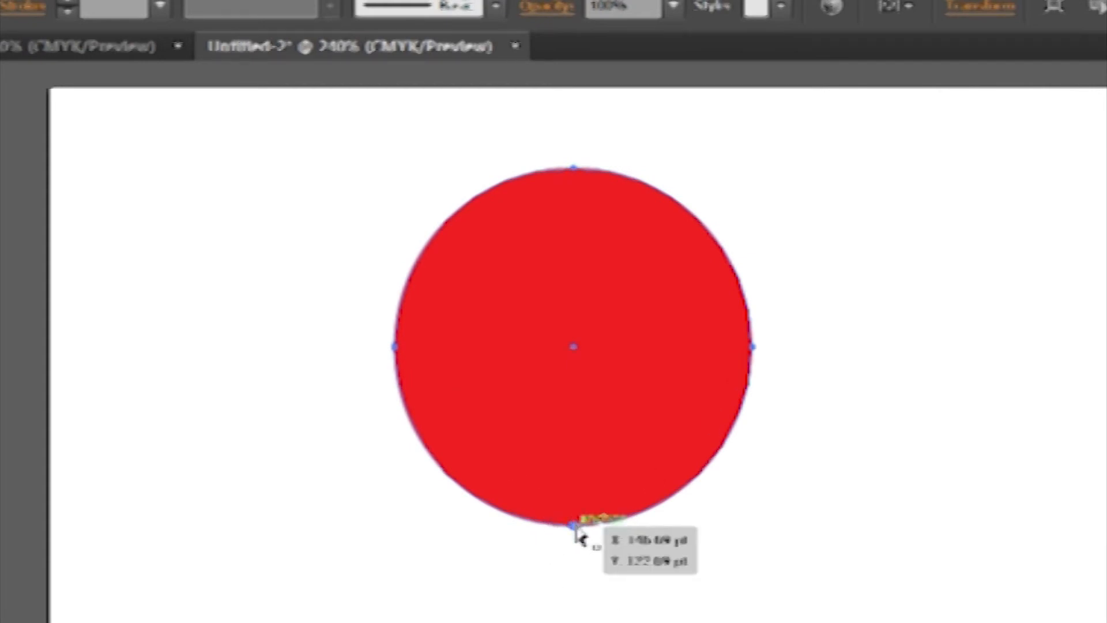
click(575, 526)
drag(575, 528, 568, 622)
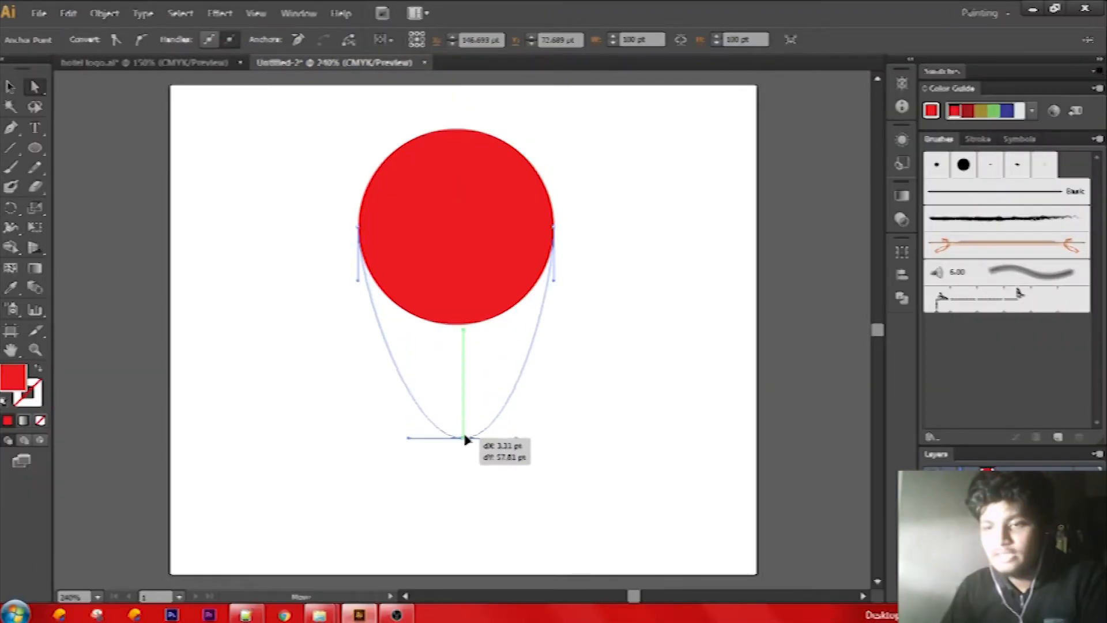
drag(452, 450, 455, 449)
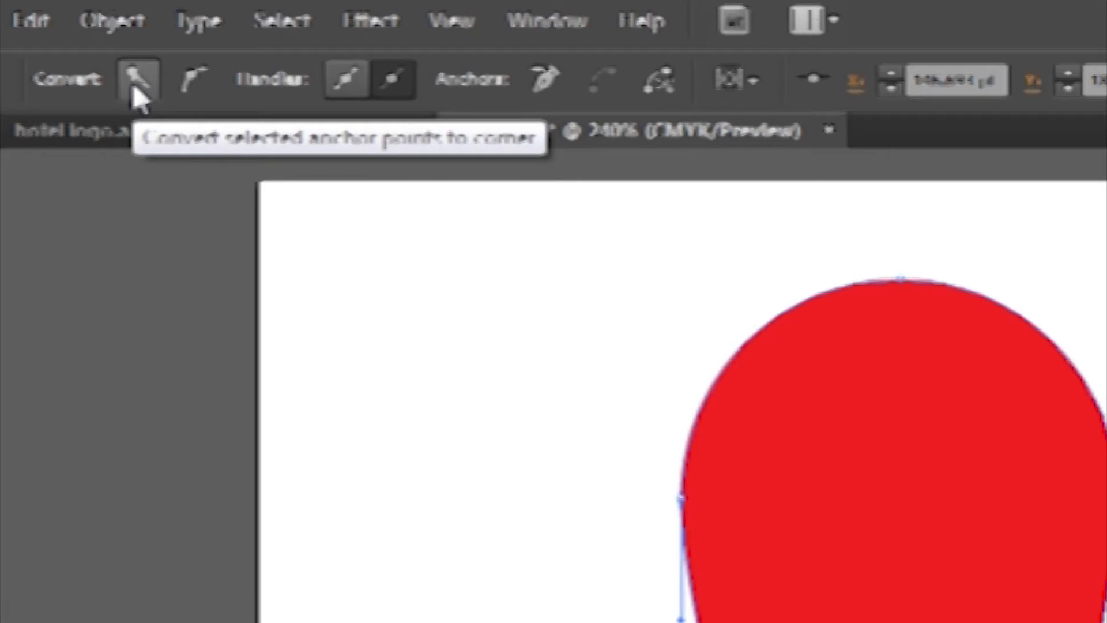
click(134, 88)
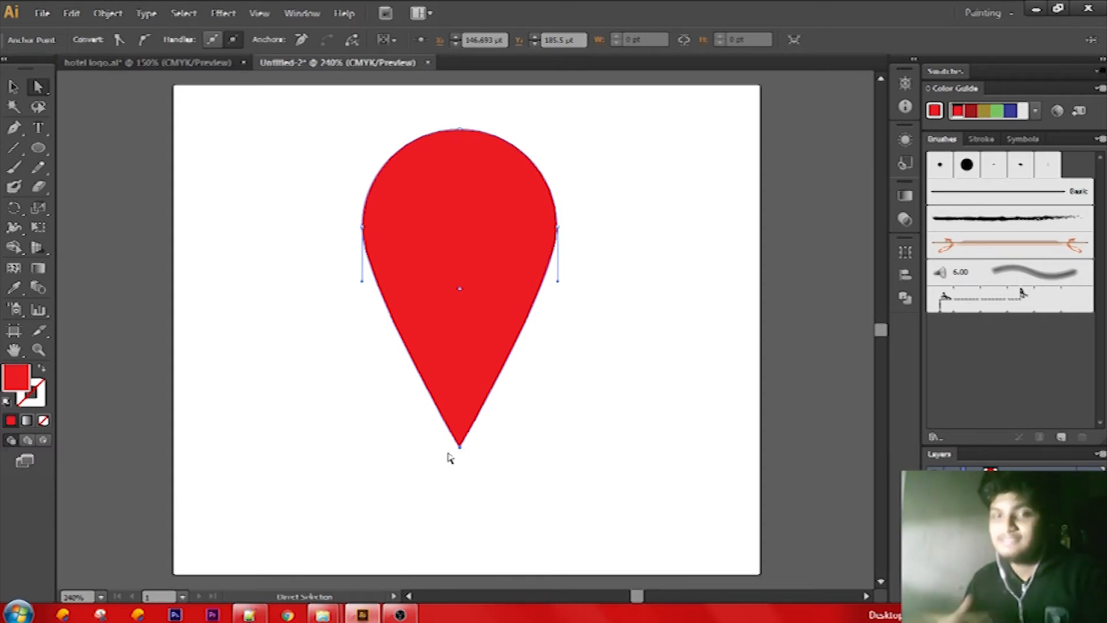
- Create a second 100 pt by 100 pt circle and align it over the round head of the red pin
click(14, 148)
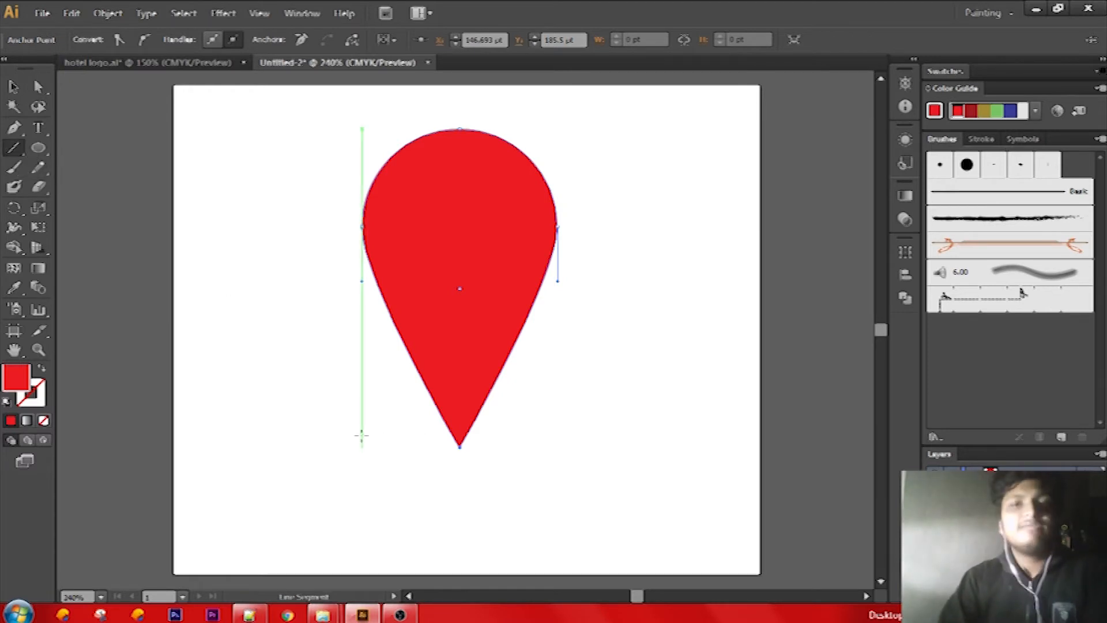
click(37, 151)
click(324, 202)
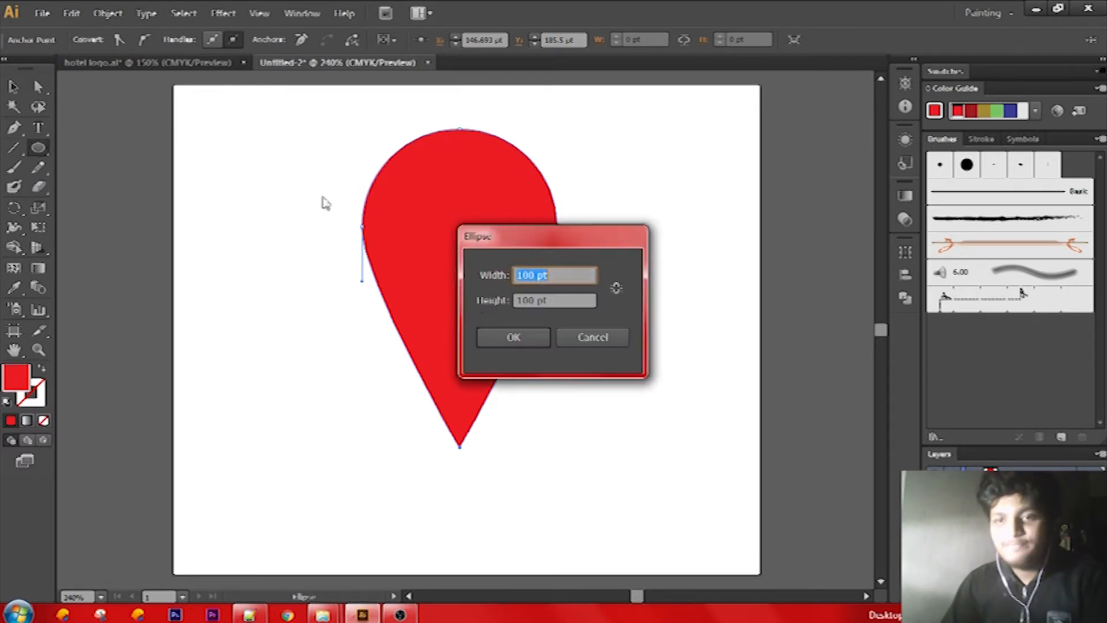
click(536, 337)
drag(375, 194, 488, 173)
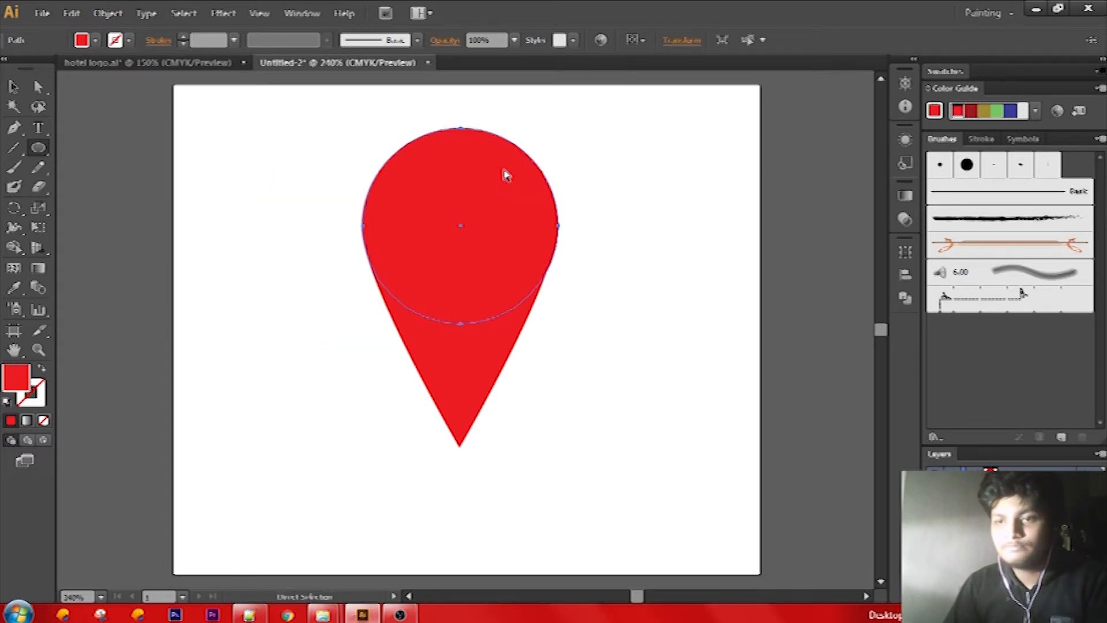
- Scale the second circle down proportionally about its centre inside the pin head and fill it with white
key(v)
click(549, 227)
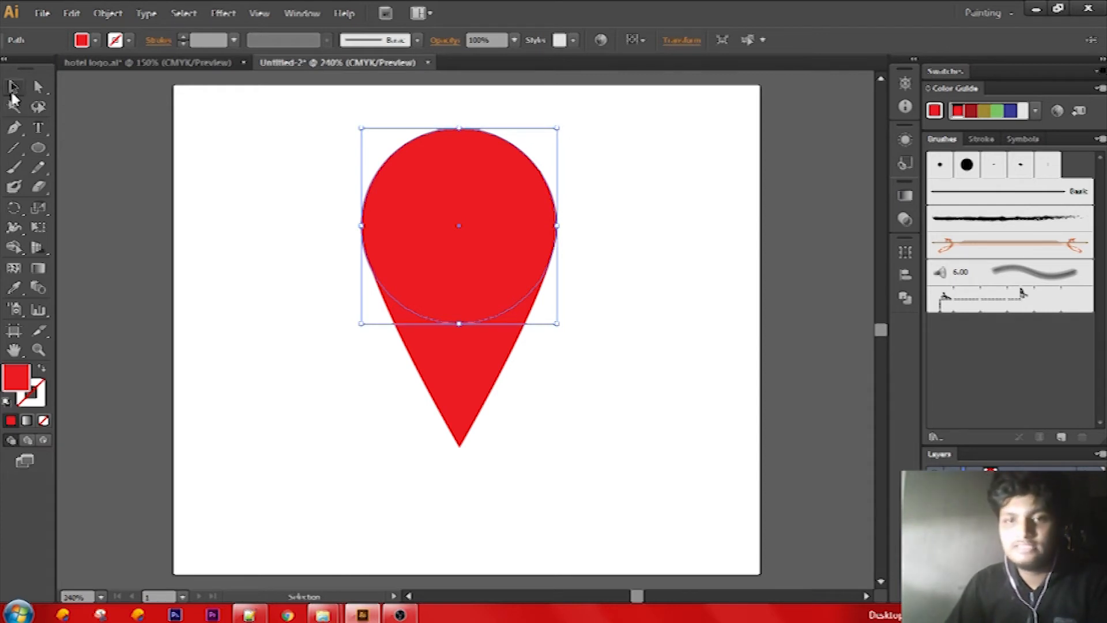
drag(561, 133, 531, 159)
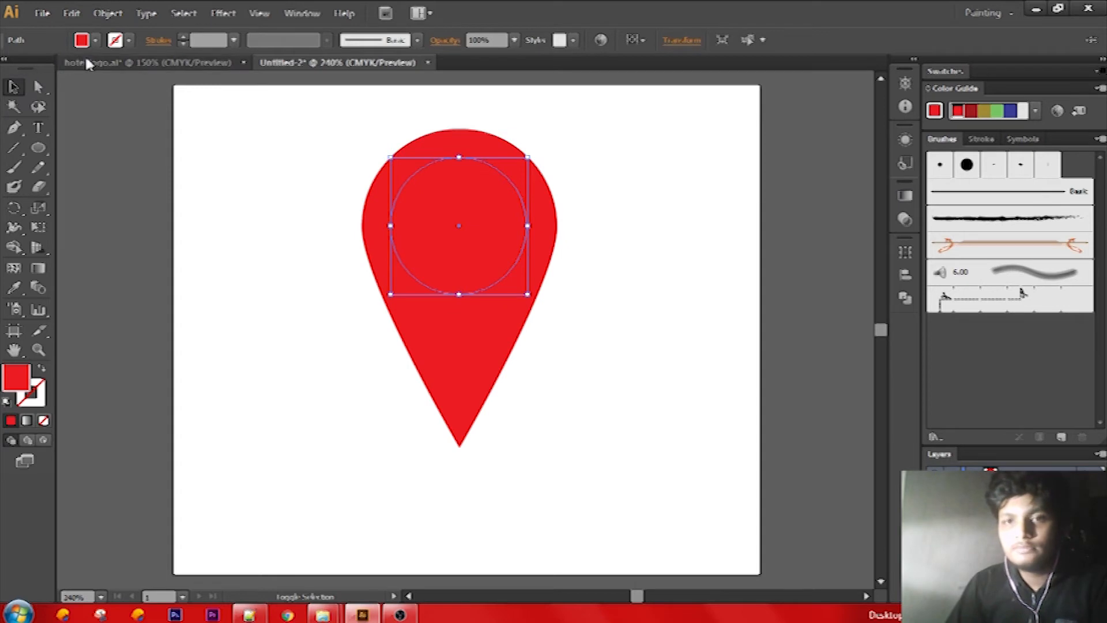
click(82, 39)
click(29, 69)
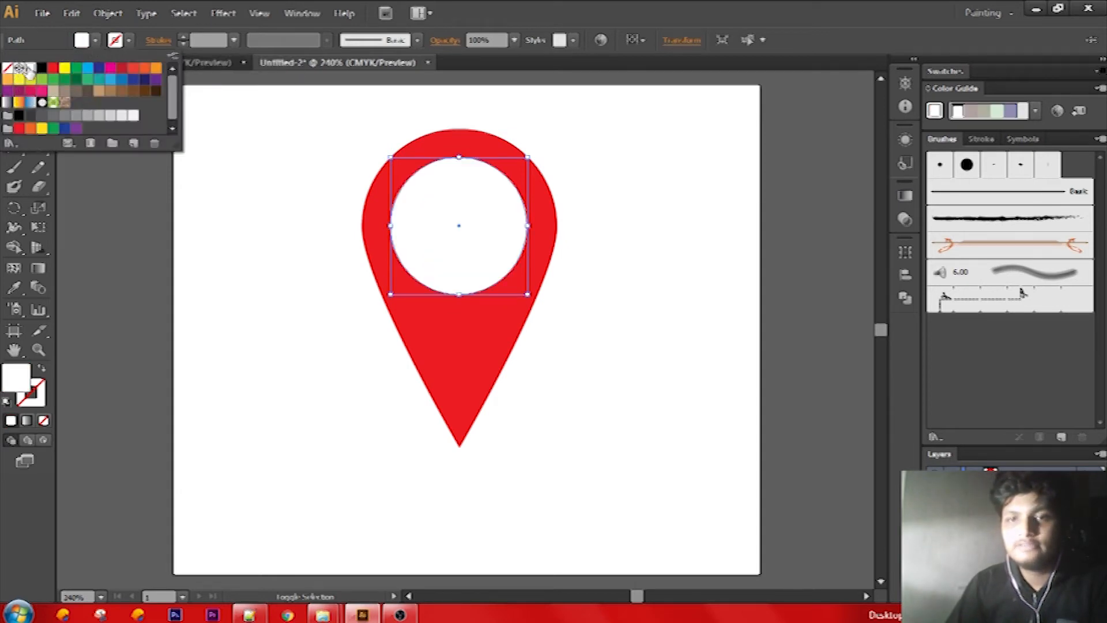
click(629, 213)
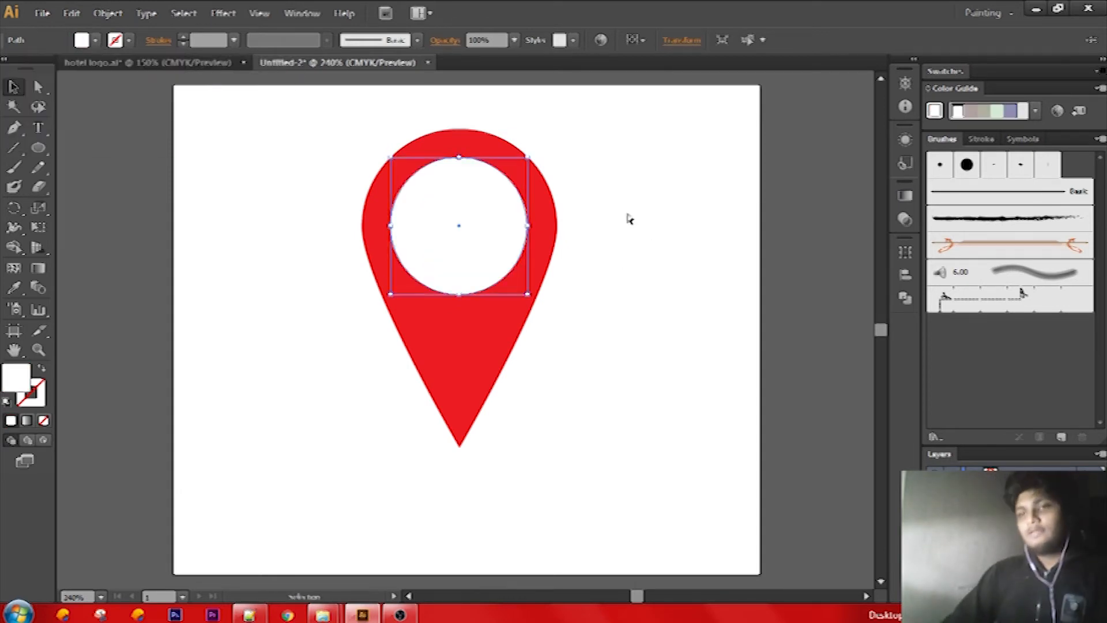
click(683, 270)
- Move the white circle off the pin to the right, and draw a vertical line from the pin's top anchor to its tip
drag(495, 210, 726, 193)
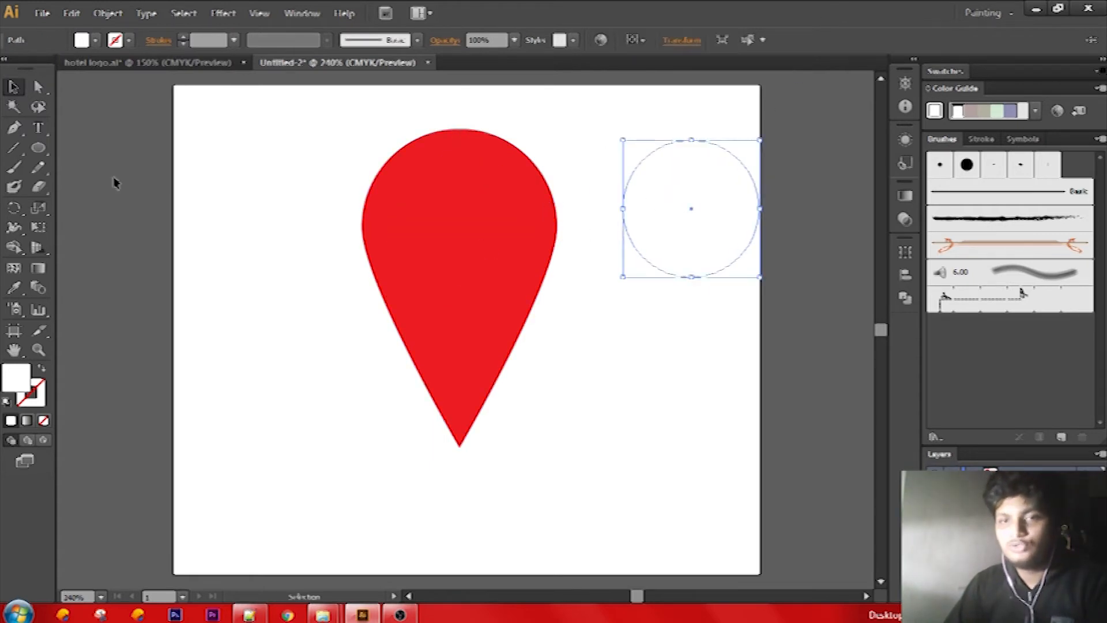
click(17, 147)
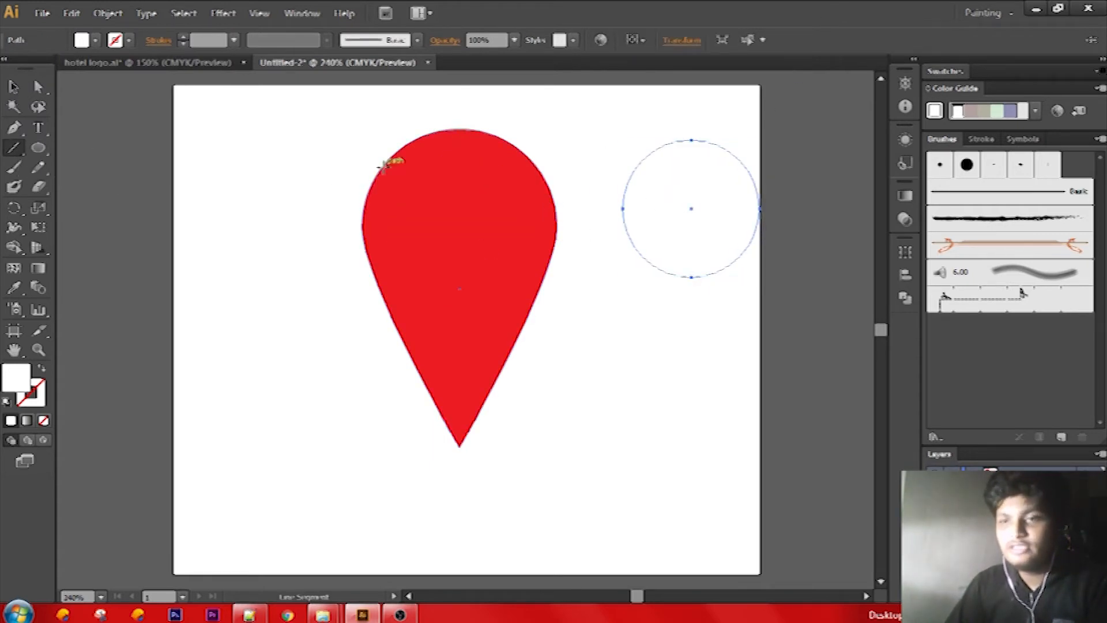
drag(459, 130, 459, 445)
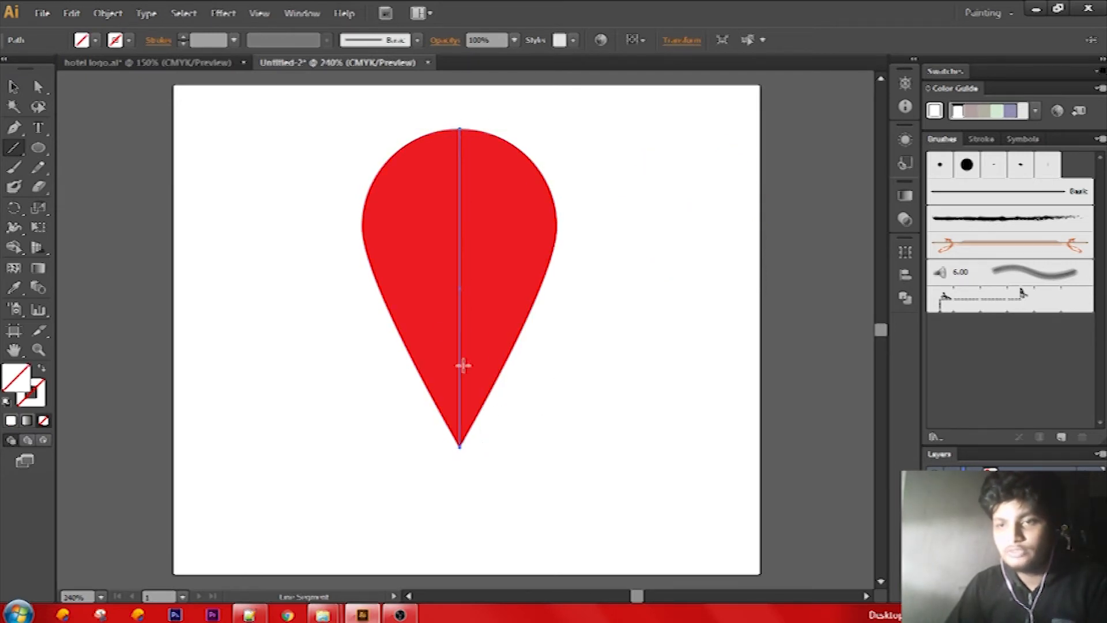
- Select the pin together with its centre line and split it into two halves with Pathfinder Divide
drag(365, 115, 556, 335)
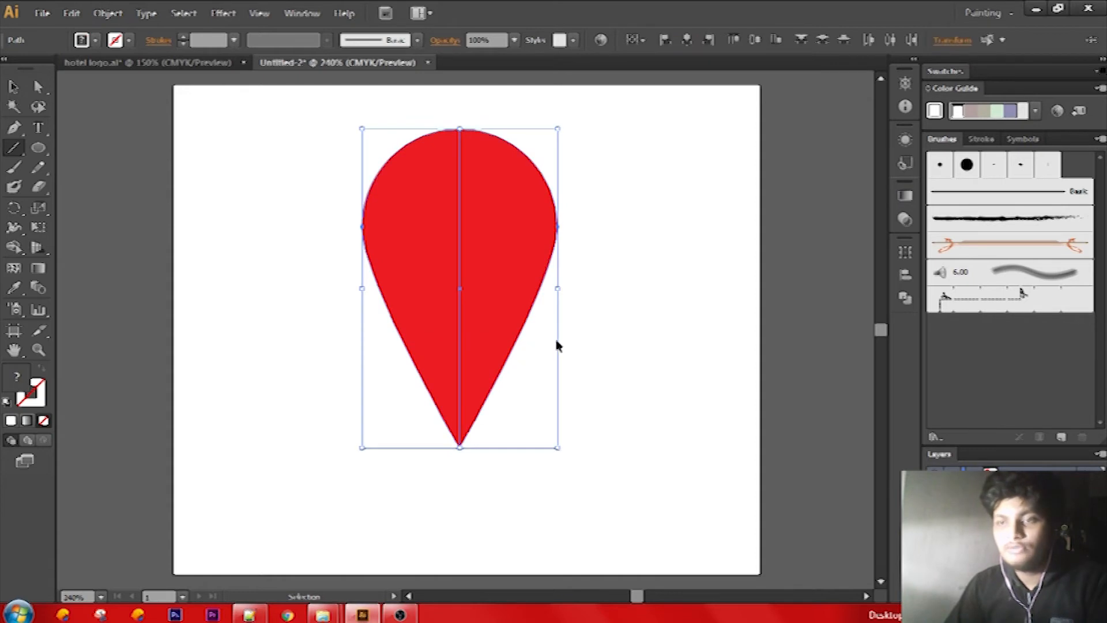
drag(301, 119, 560, 394)
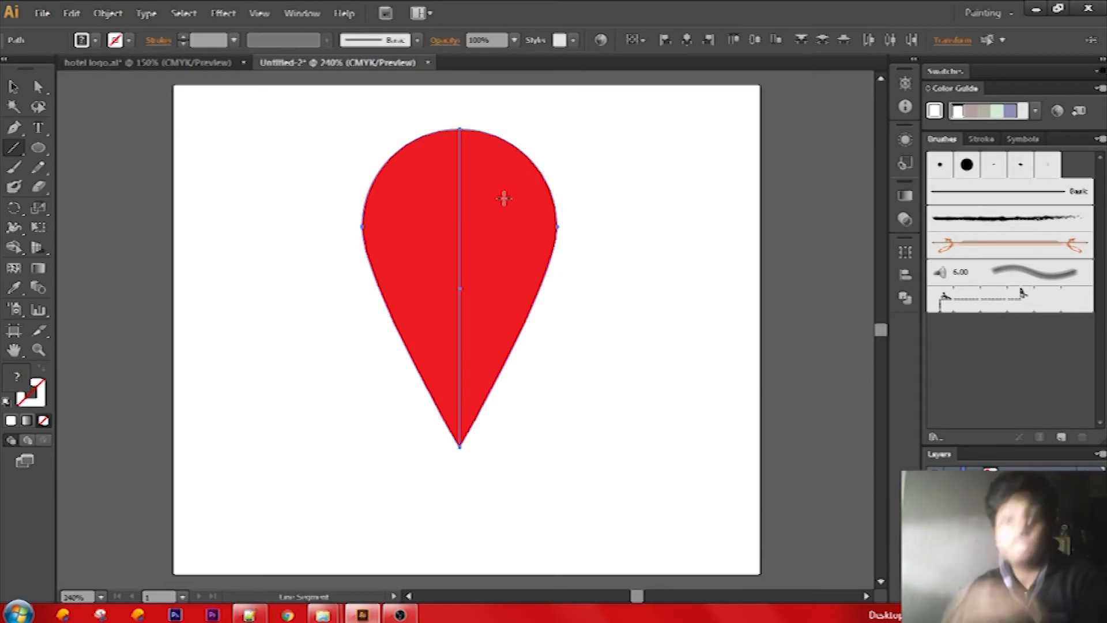
click(301, 13)
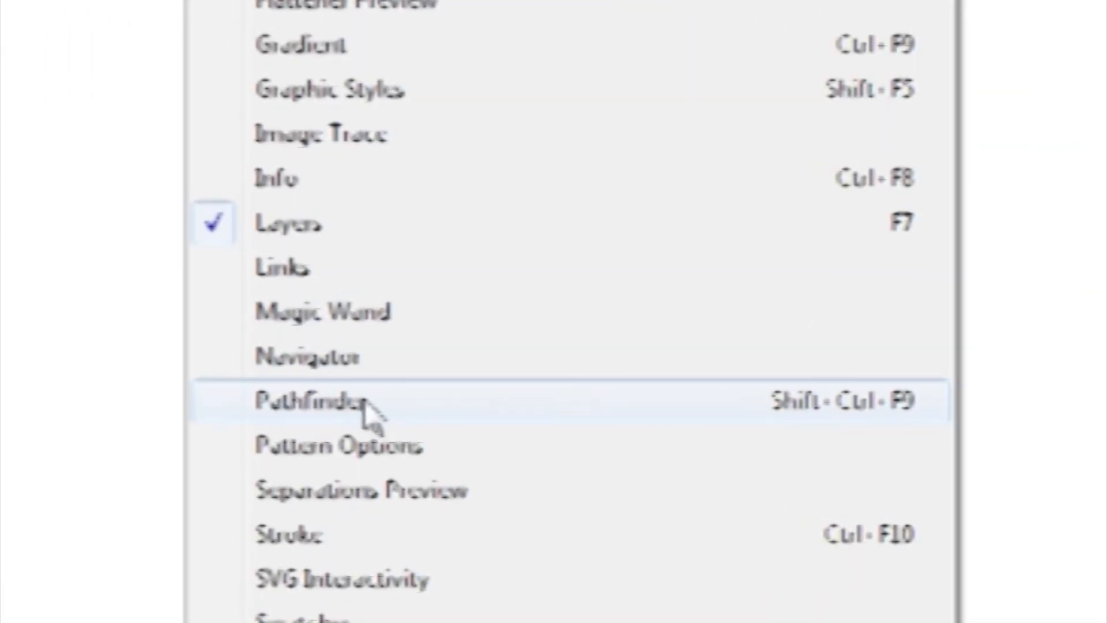
click(366, 403)
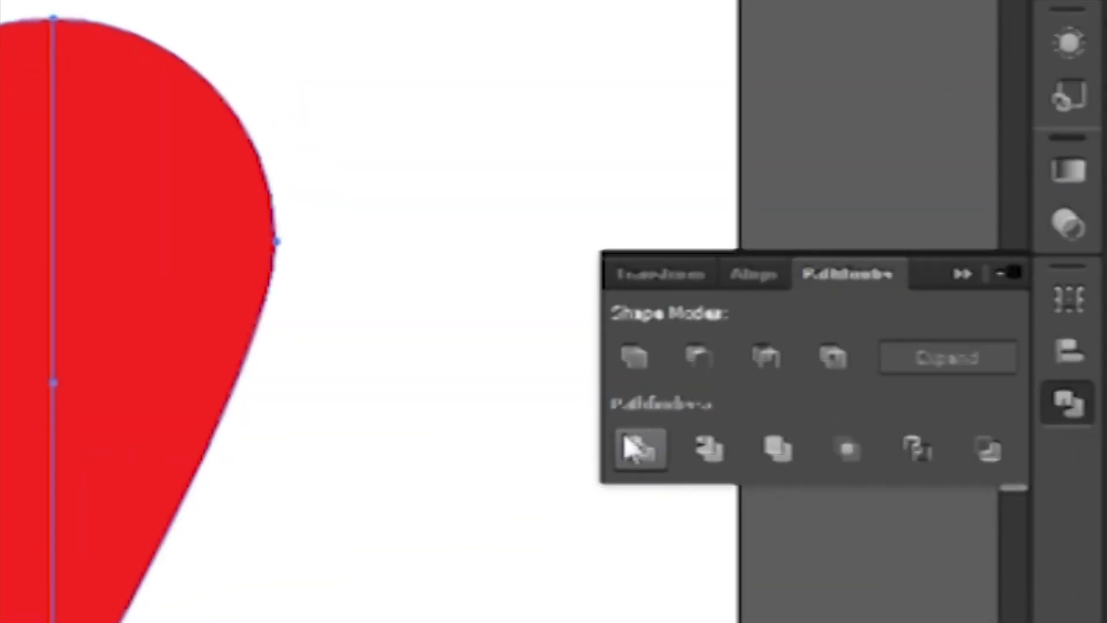
click(651, 462)
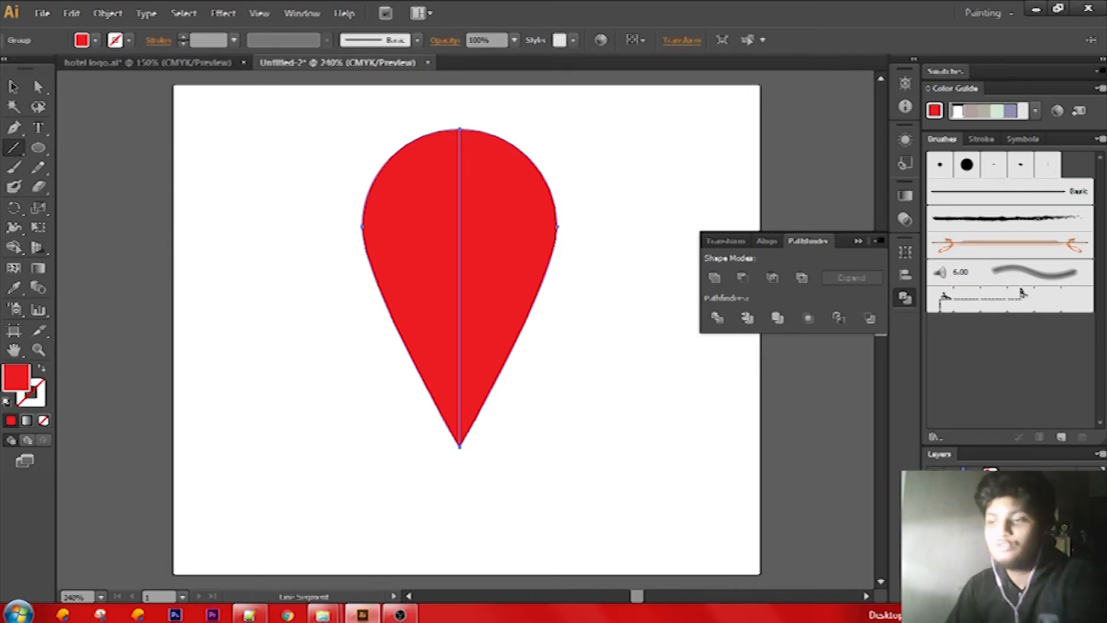
- Try to move the right half of the divided pin away, and undo the change
key(a)
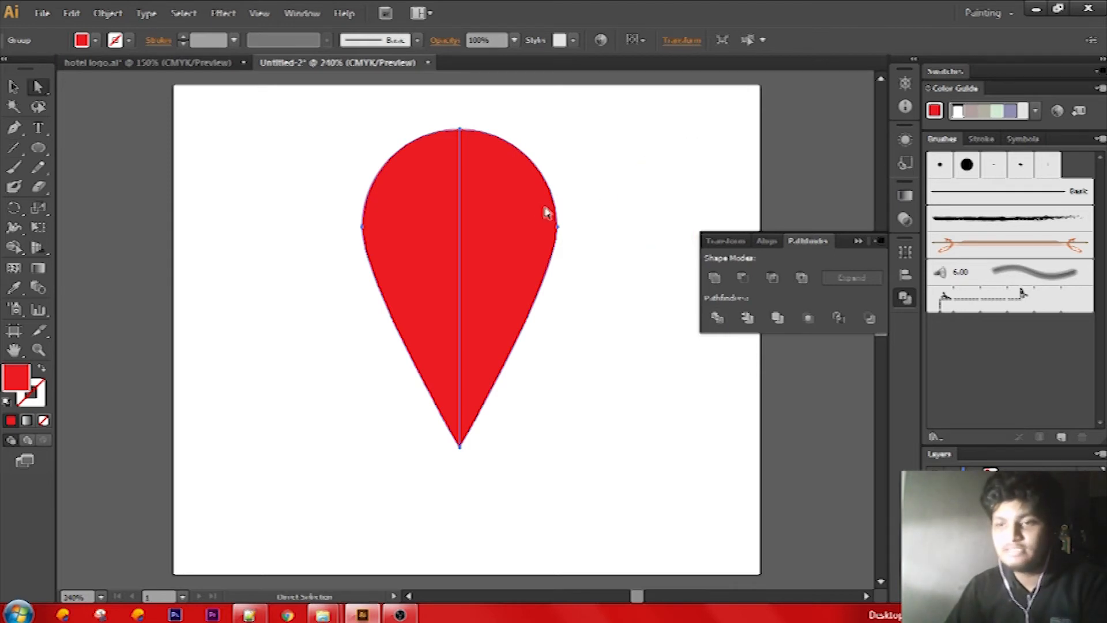
drag(524, 213, 618, 302)
key(v)
double_click(552, 258)
key(ctrl+z)
key(ctrl+z)
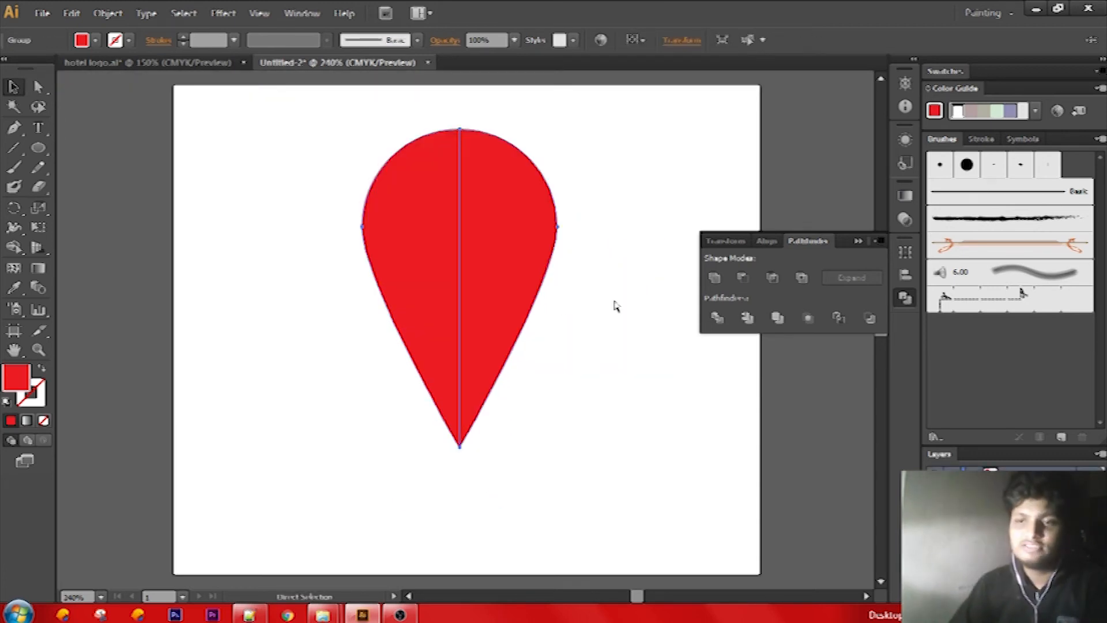
click(436, 224)
double_click(421, 218)
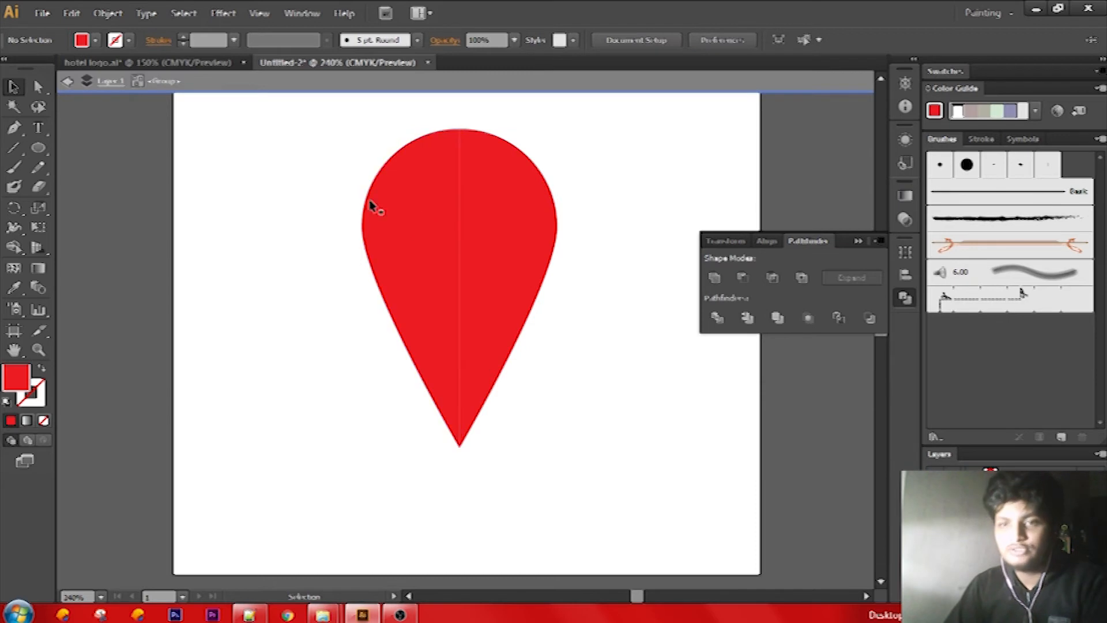
click(83, 39)
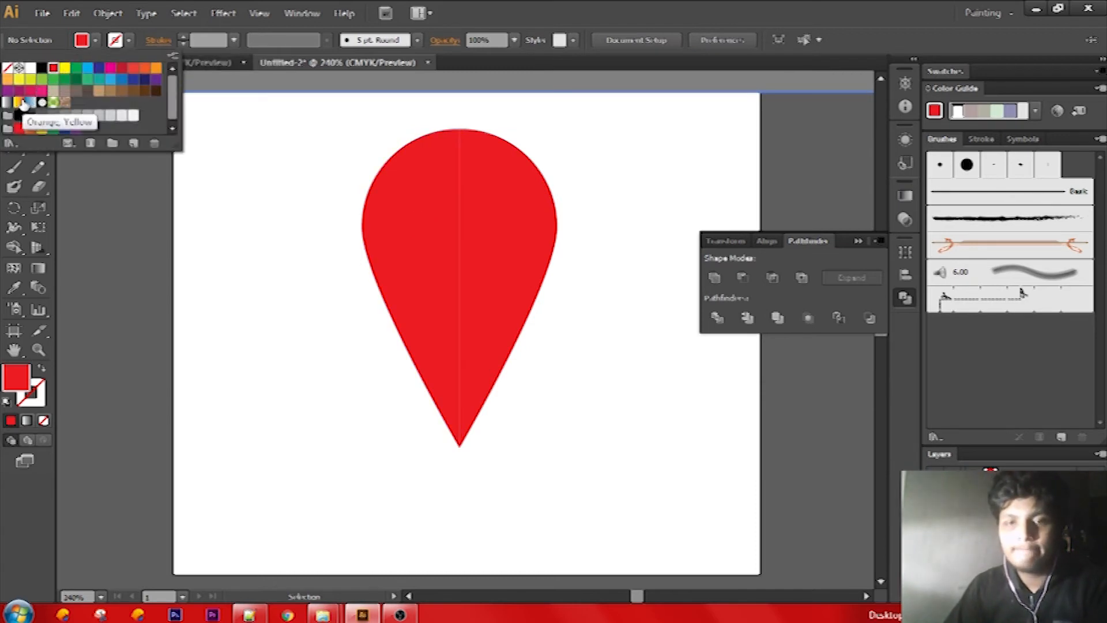
double_click(242, 230)
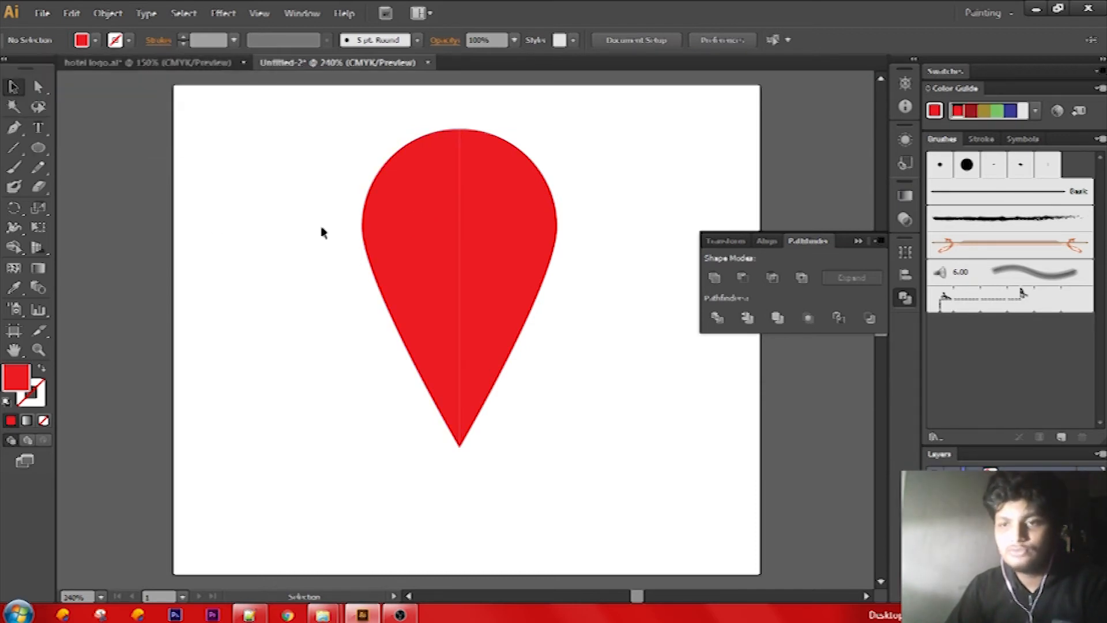
- Change the fill of the whole divided pin to C 10, M 100, Y 100, K 0
click(501, 224)
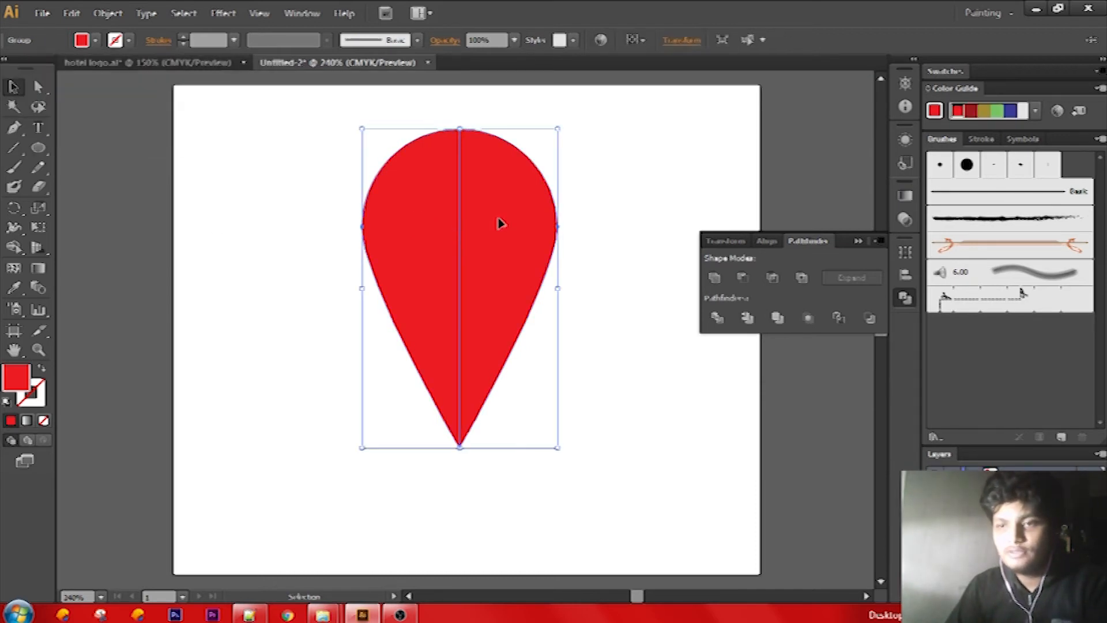
shift+click(82, 40)
drag(60, 77, 64, 77)
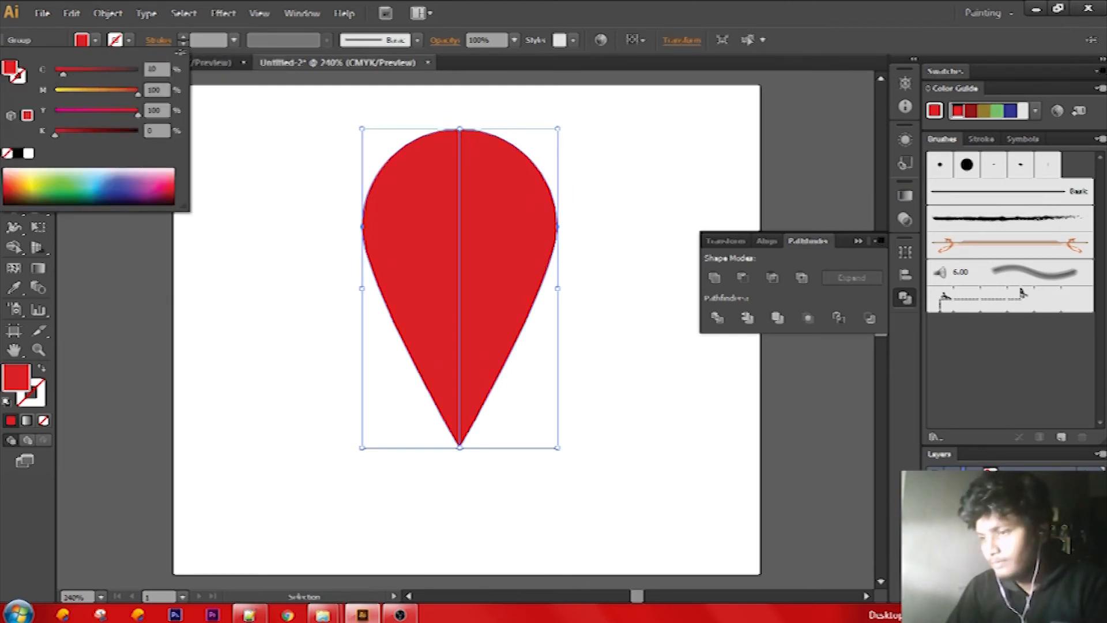
- Select only the left half of the pin and fill it with the bright red swatch
click(1085, 485)
click(1089, 495)
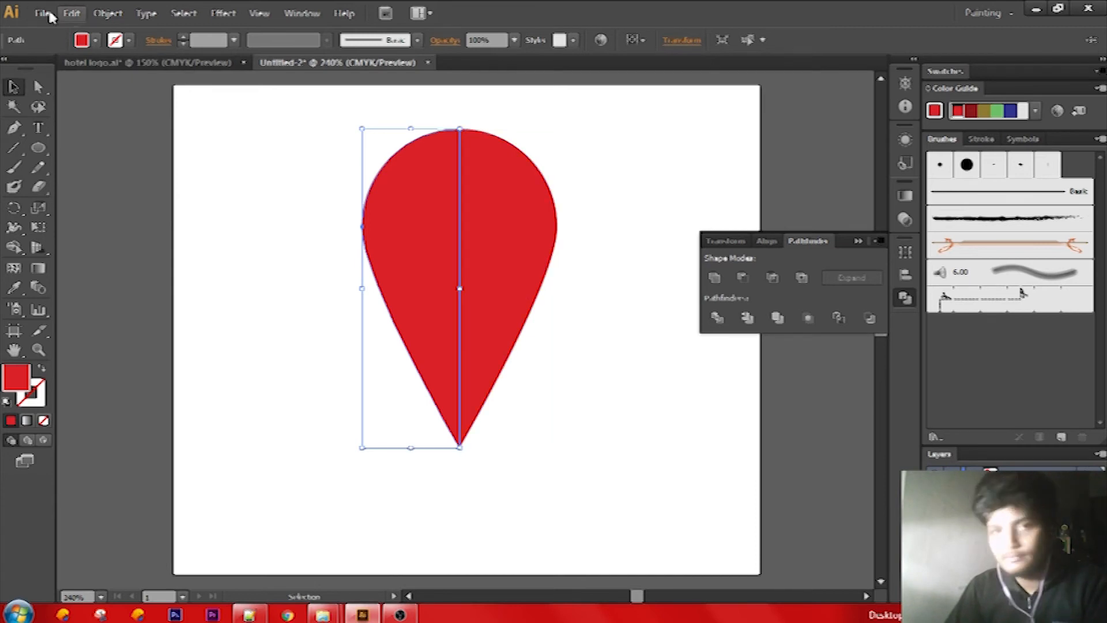
click(96, 41)
click(52, 69)
click(240, 296)
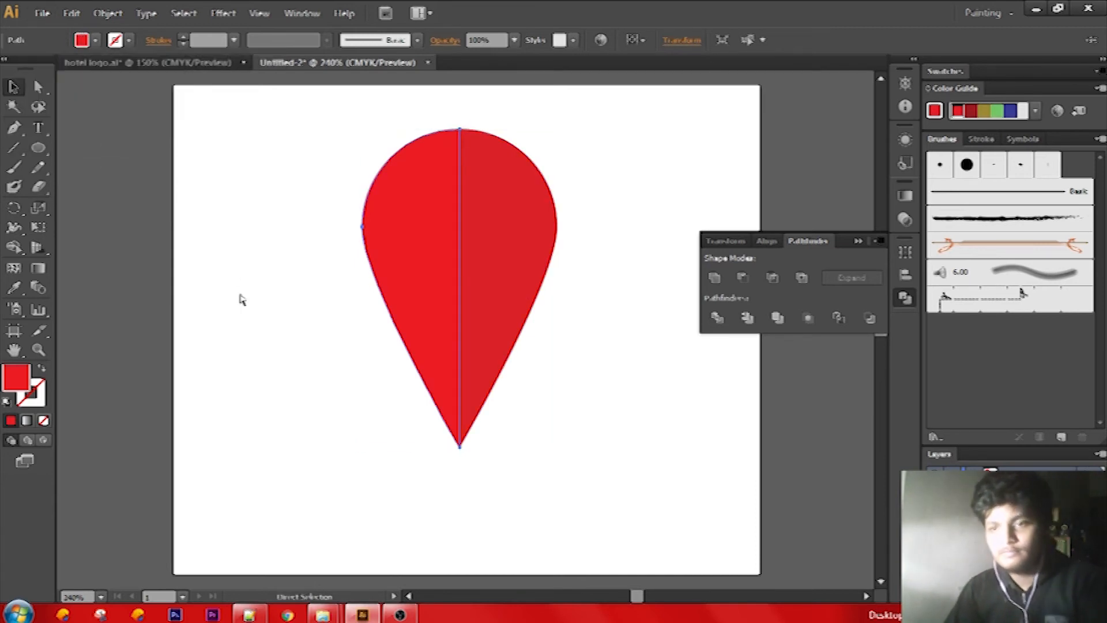
- Nudge the right half of the pin slightly towards the left half to close the seam between them
key(a)
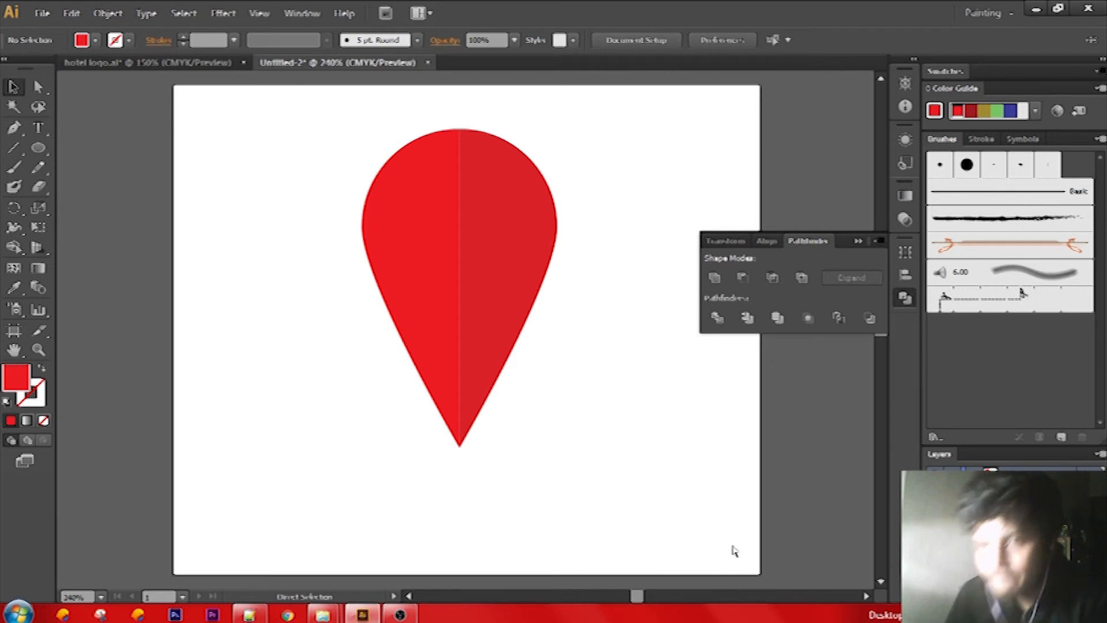
click(529, 314)
key(v)
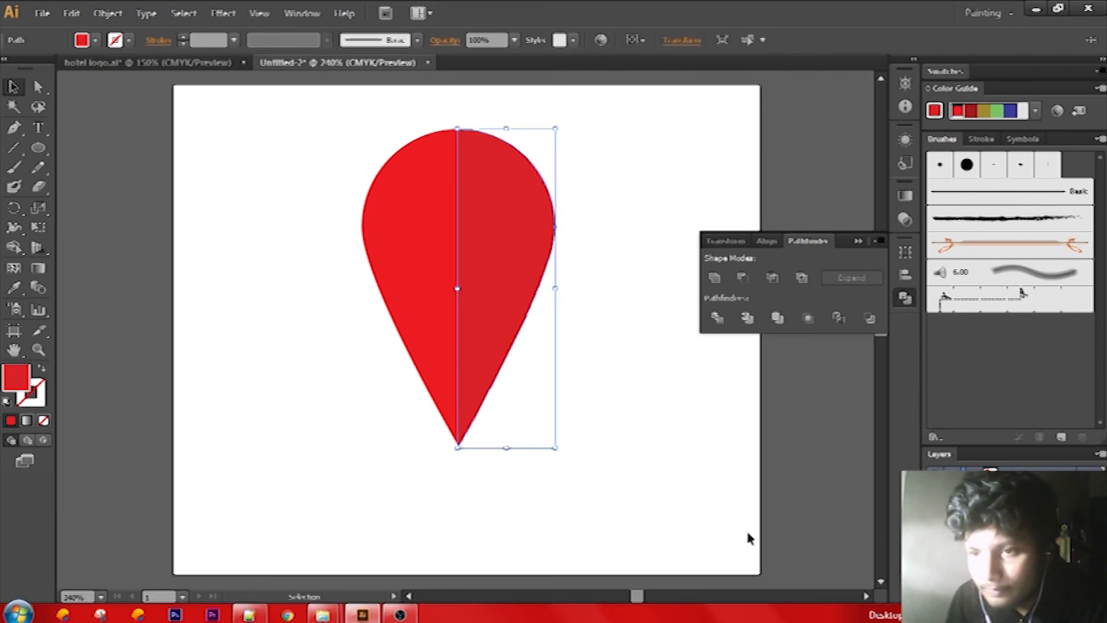
click(687, 483)
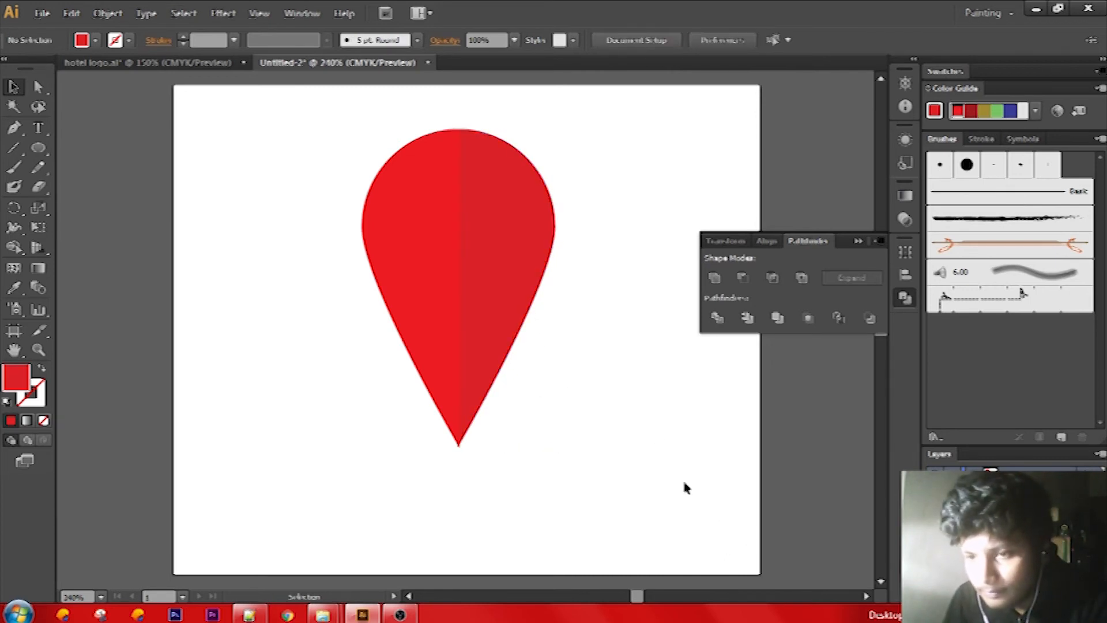
- Move the right half of the pin back flush with the centre edge of the left half
key(ctrl+=)
key(ctrl+=)
key(ctrl+=)
key(ctrl+=)
key(ctrl+=)
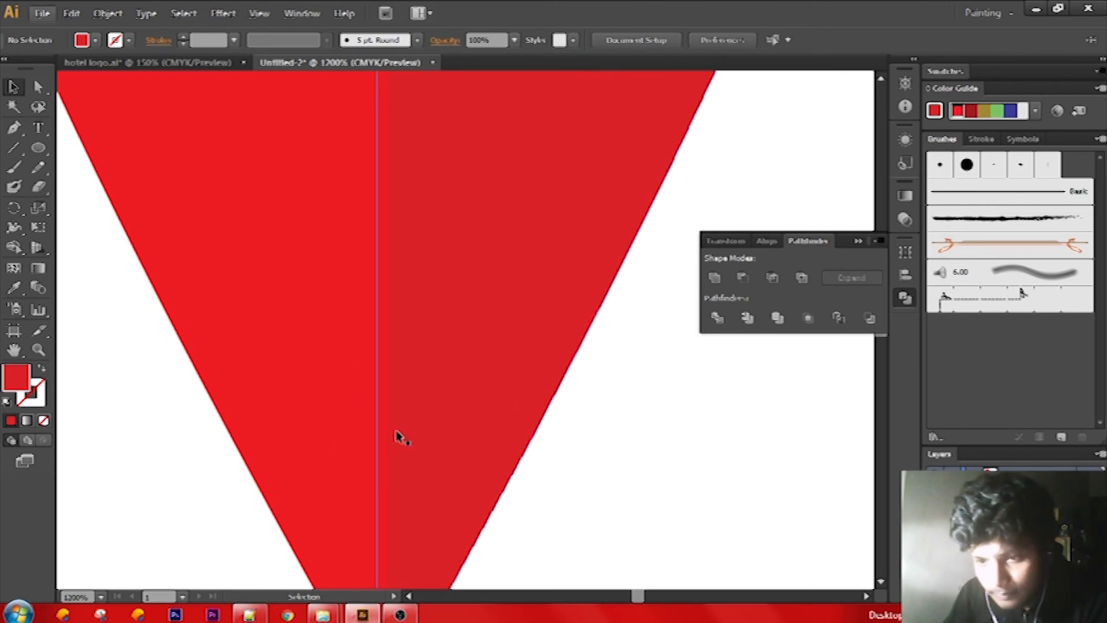
scroll(385, 348, down, 3)
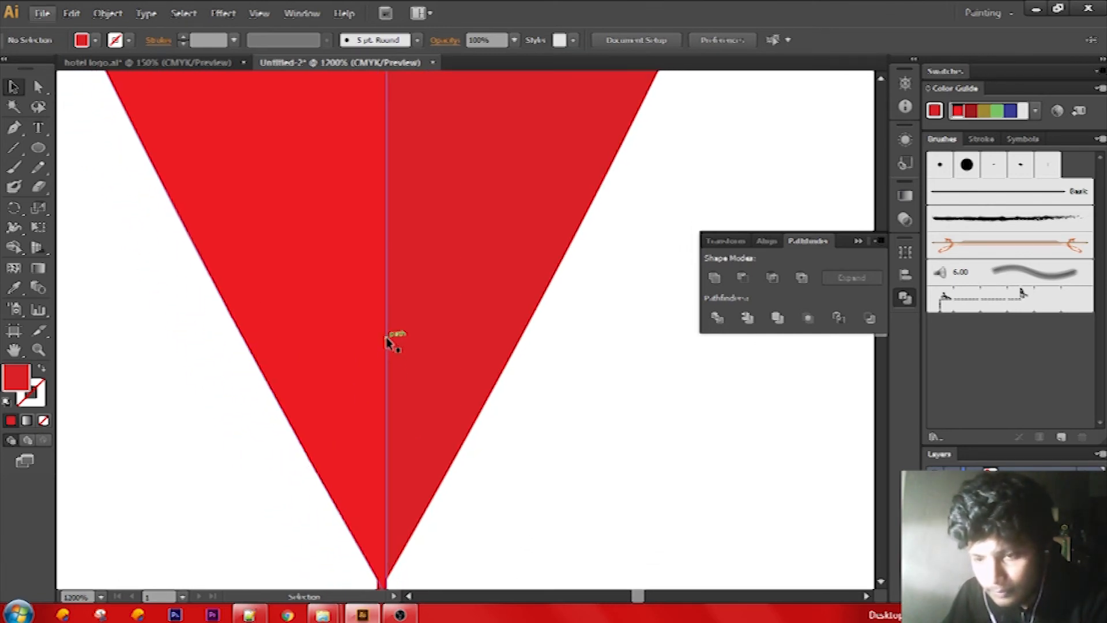
drag(451, 282, 468, 265)
- Isolate the right half of the pin, set its fill to 2% cyan, and exit isolation mode
double_click(468, 263)
click(602, 407)
scroll(601, 407, down, 7)
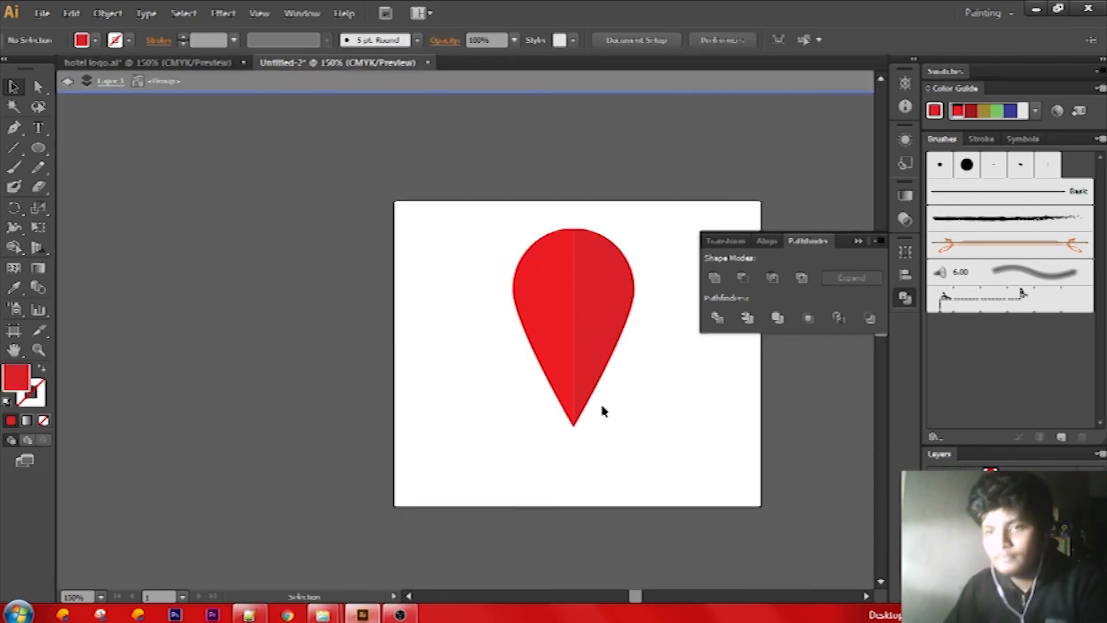
scroll(669, 404, up, 2)
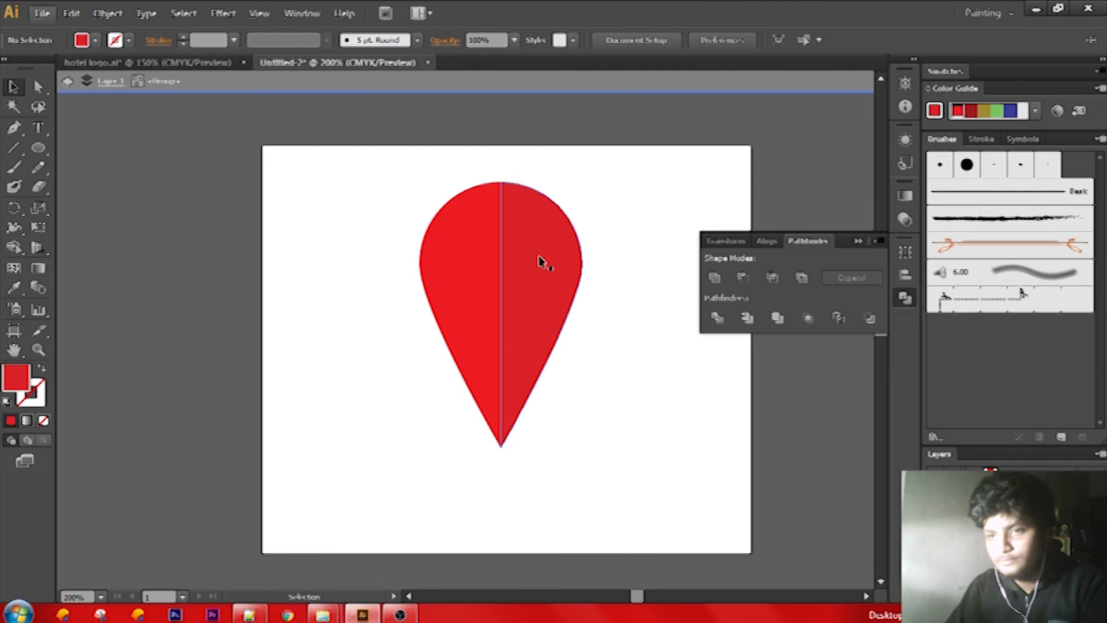
double_click(539, 260)
shift+click(81, 39)
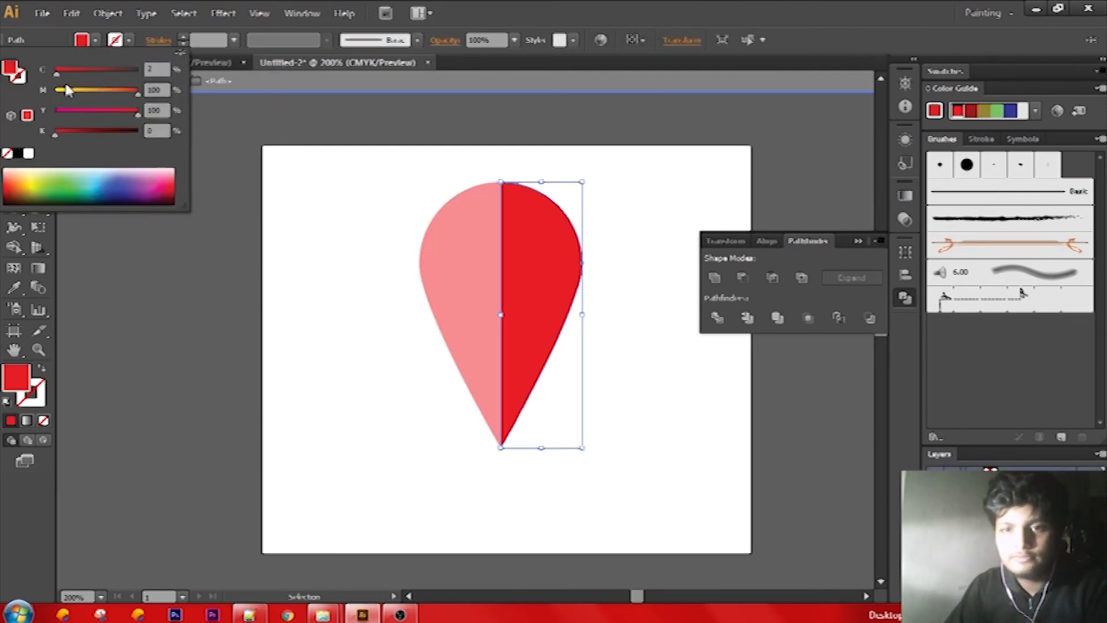
click(348, 215)
double_click(347, 214)
click(721, 509)
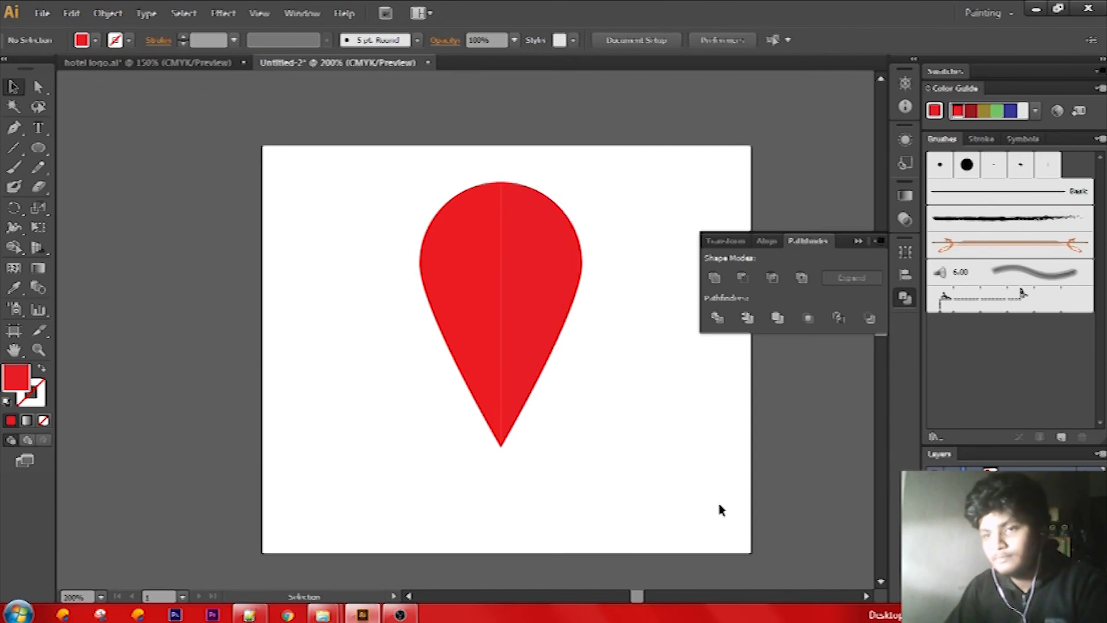
- Move the white circle back to the centre of the pin head and bring it to the front
scroll(600, 472, up, 1)
scroll(396, 329, up, 1)
scroll(658, 333, down, 1)
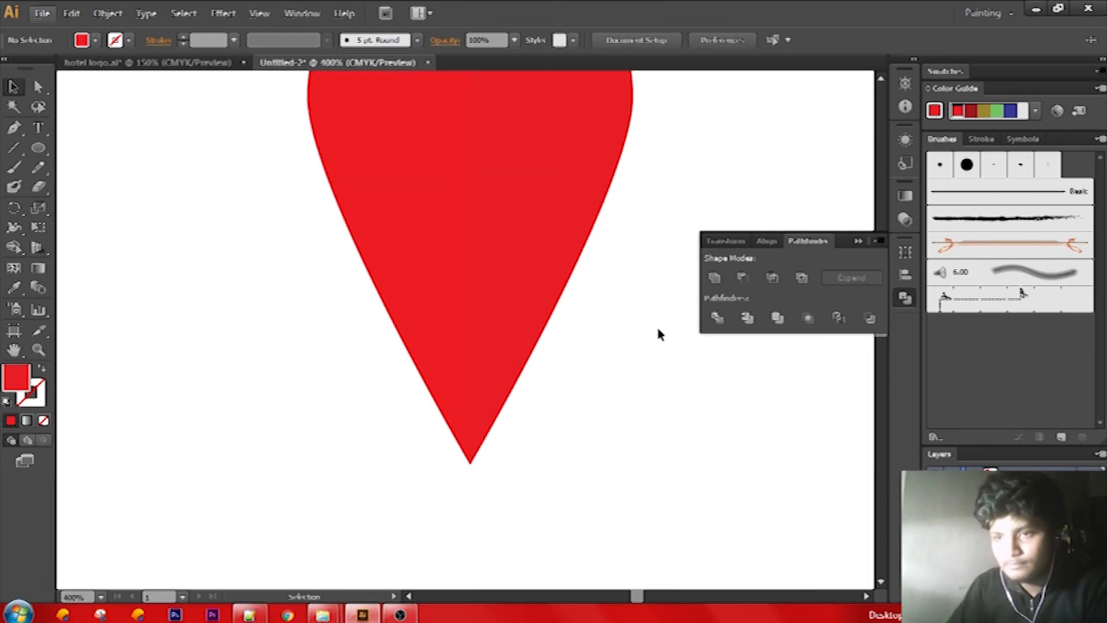
scroll(666, 271, up, 5)
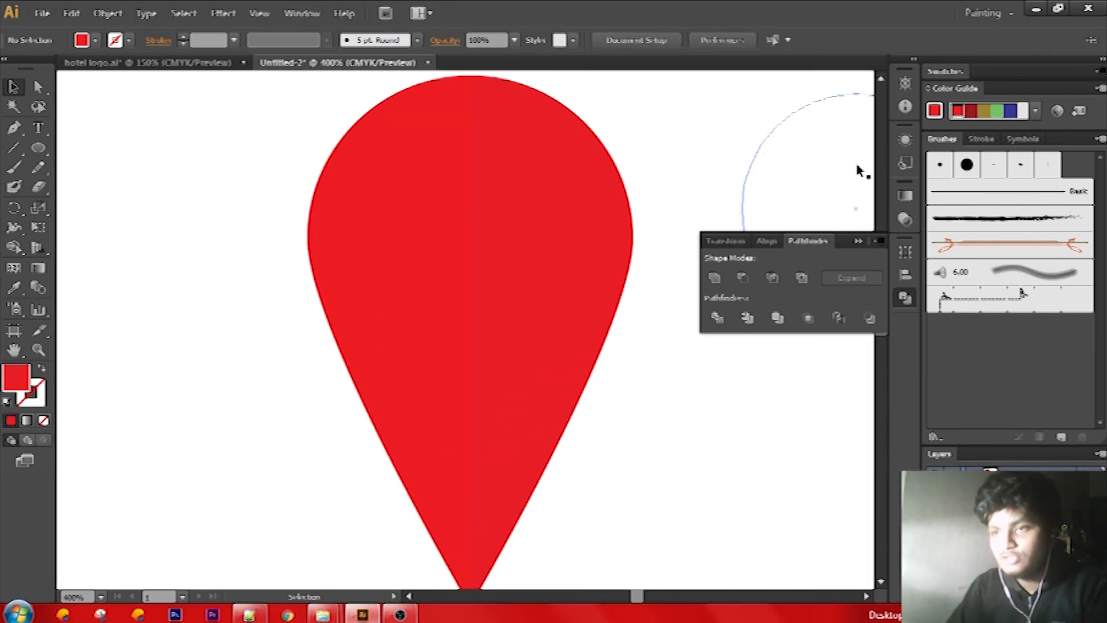
click(809, 176)
drag(809, 175, 453, 196)
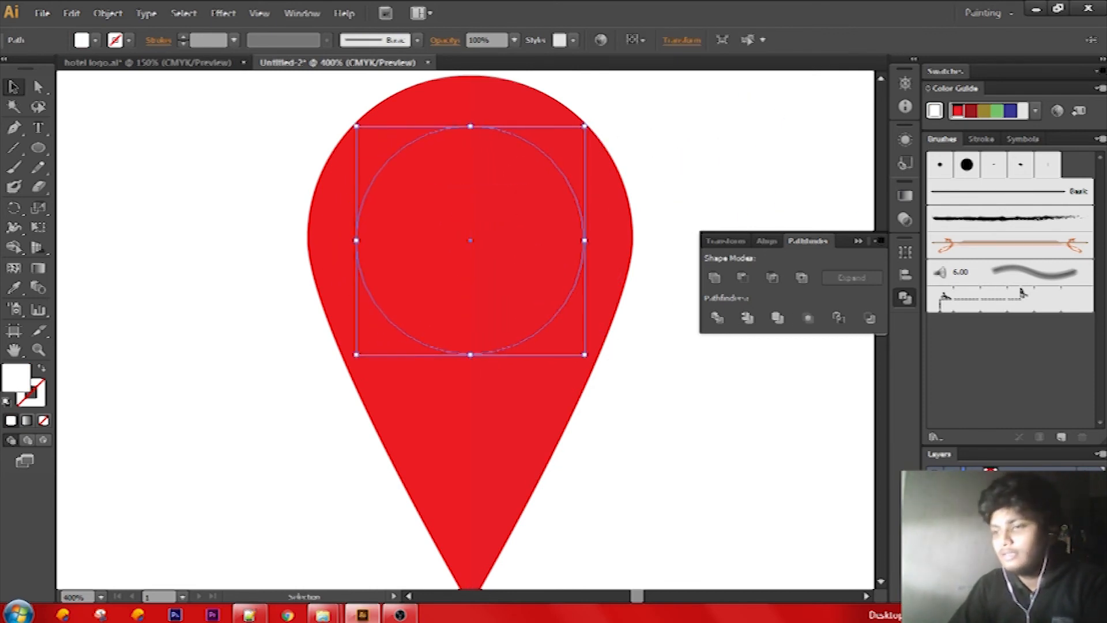
key(ctrl+shift+bracketright)
click(761, 115)
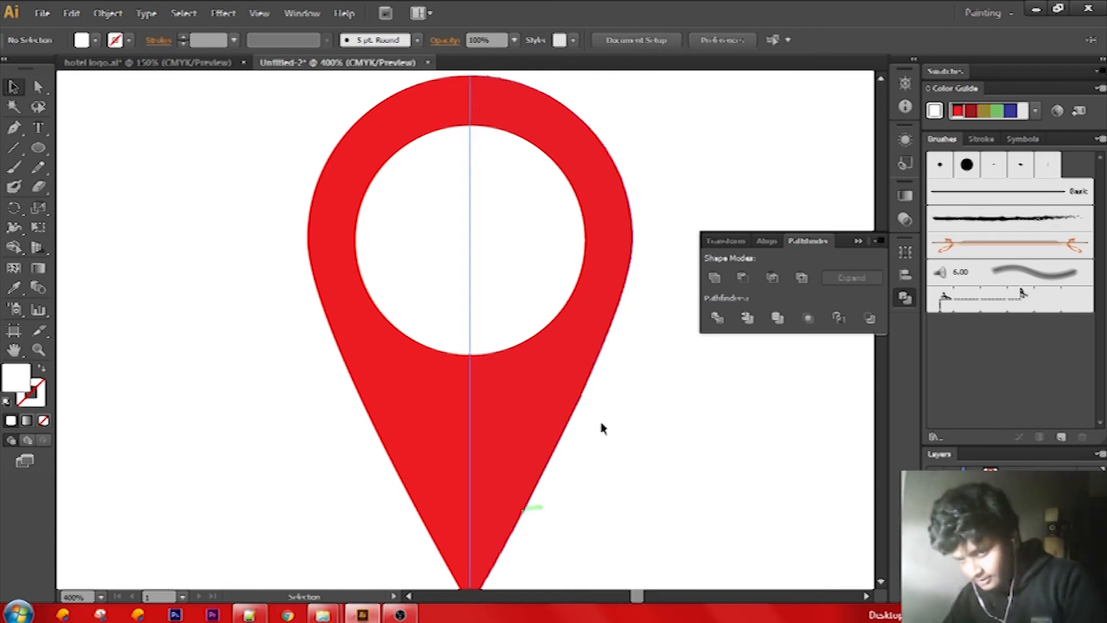
- Isolate the right half of the pin, darken its red fill by raising the cyan value, and exit isolation mode
double_click(414, 497)
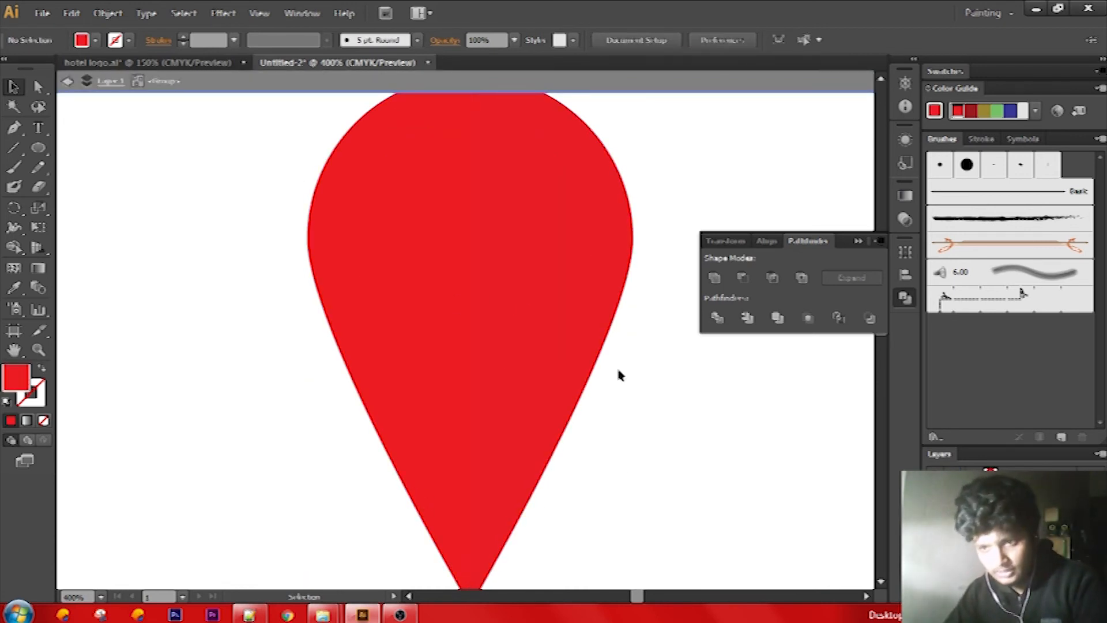
double_click(531, 396)
shift+click(81, 40)
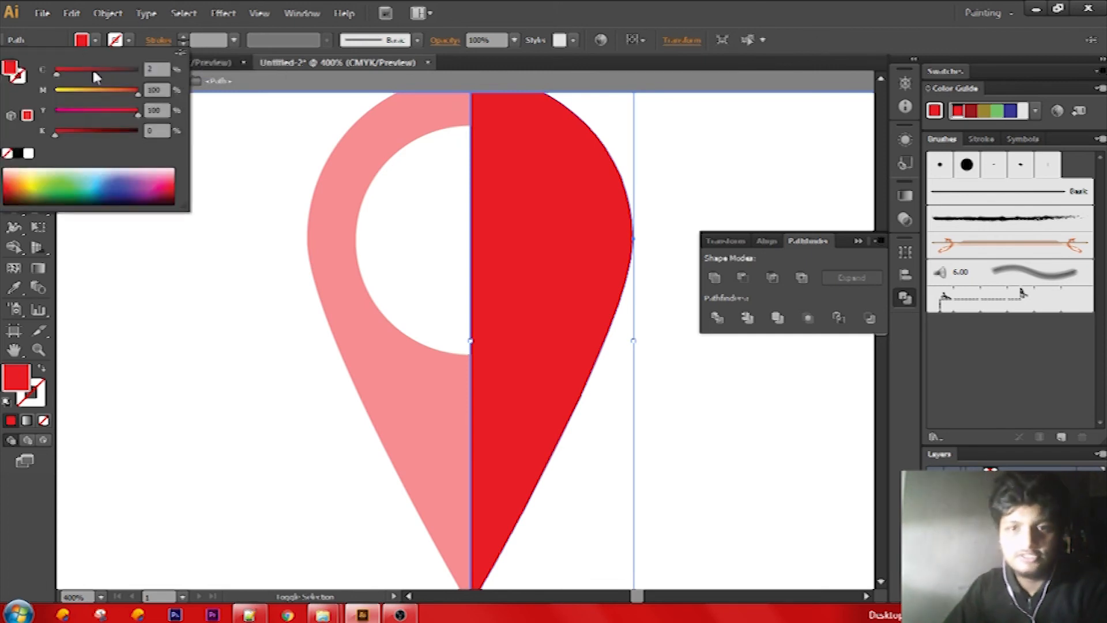
double_click(169, 308)
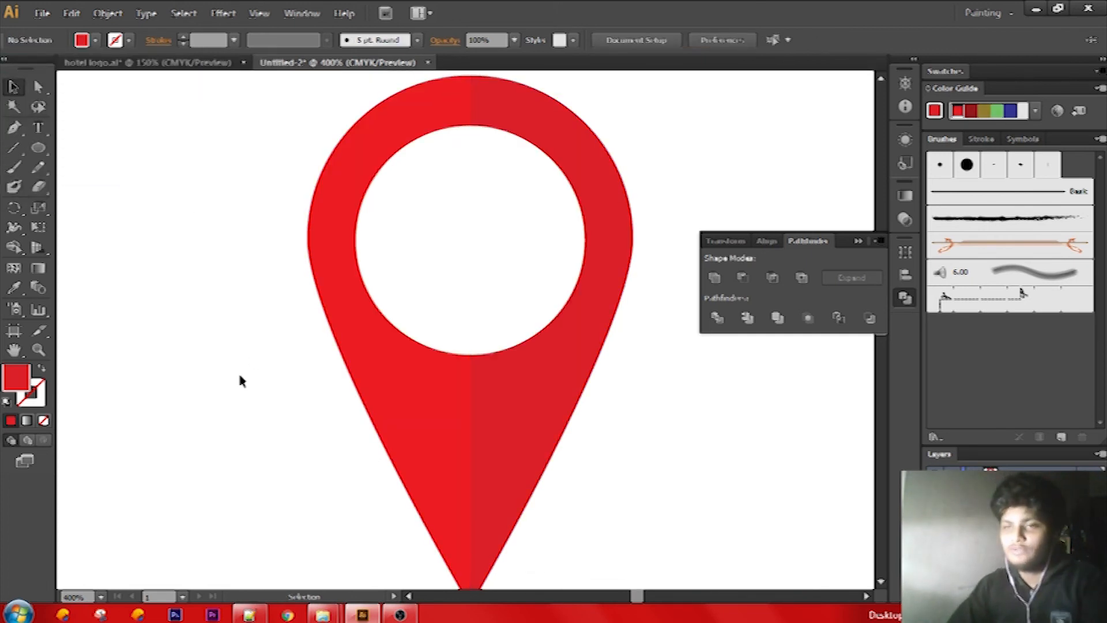
scroll(238, 370, down, 2)
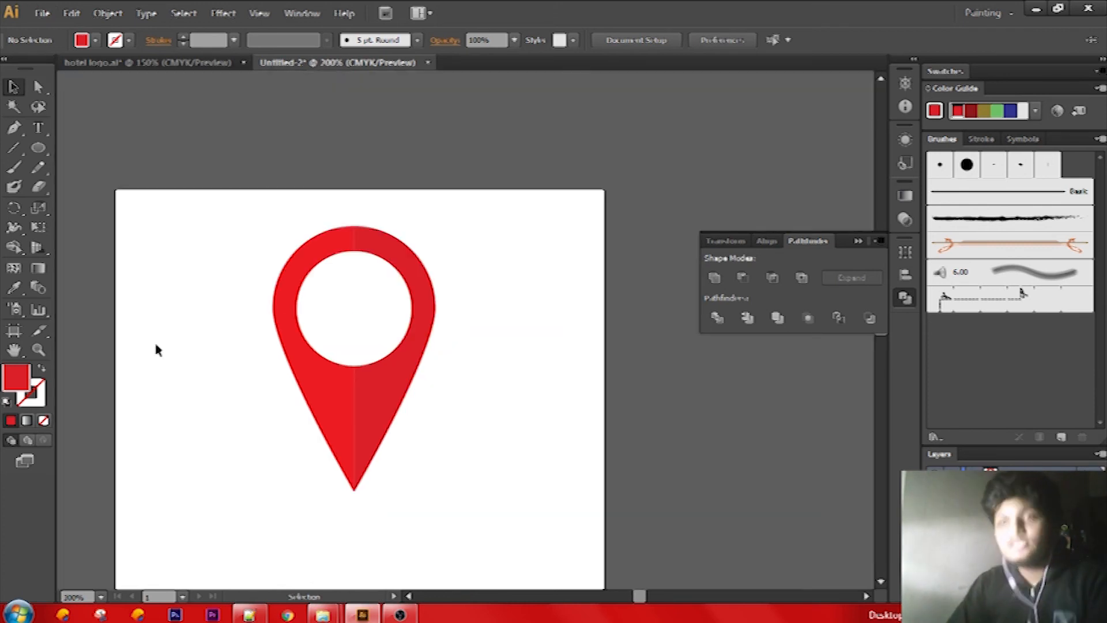